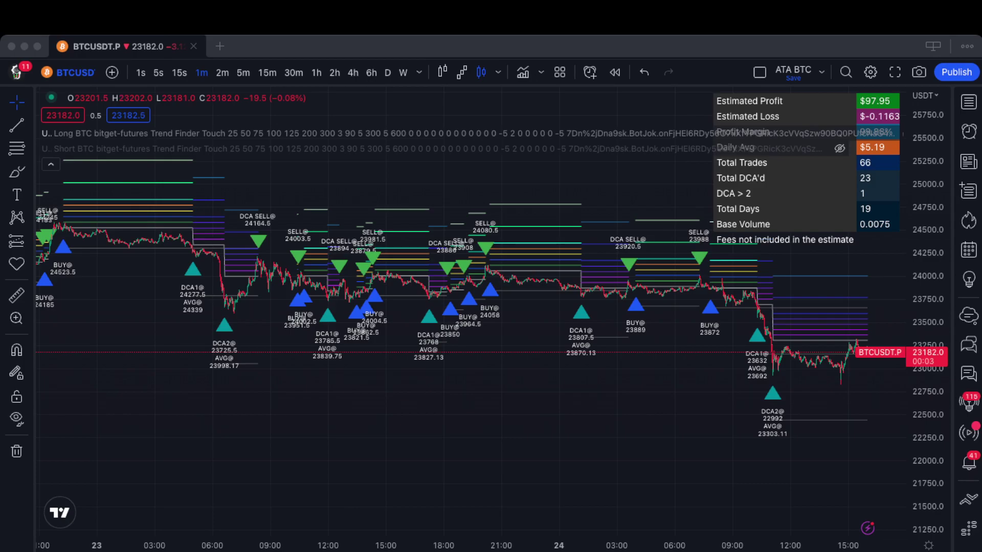
- Examine the latest BTC long trade on the 1m chart, closing in on the buy signal at 23872
scroll(623, 408, "right", 3)
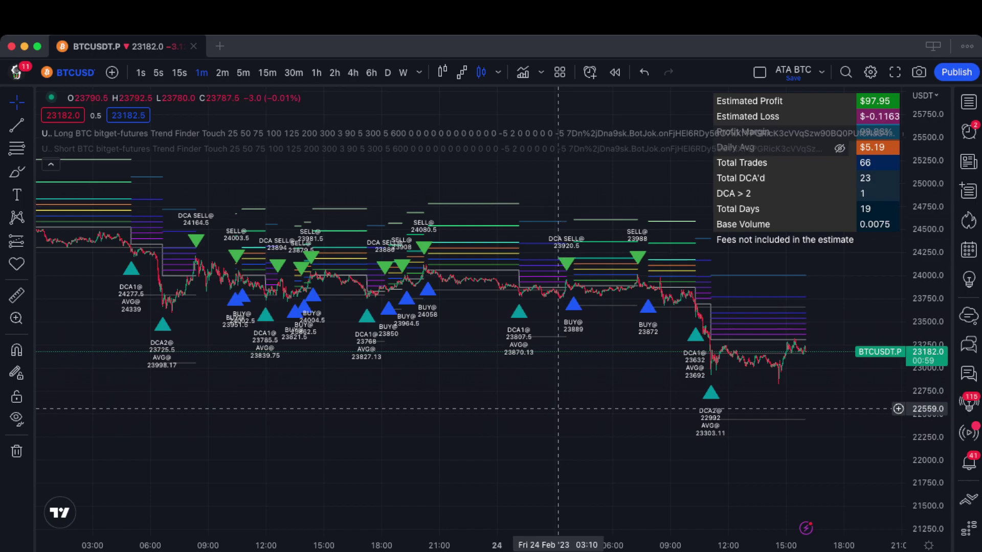
scroll(545, 408, "right", 10)
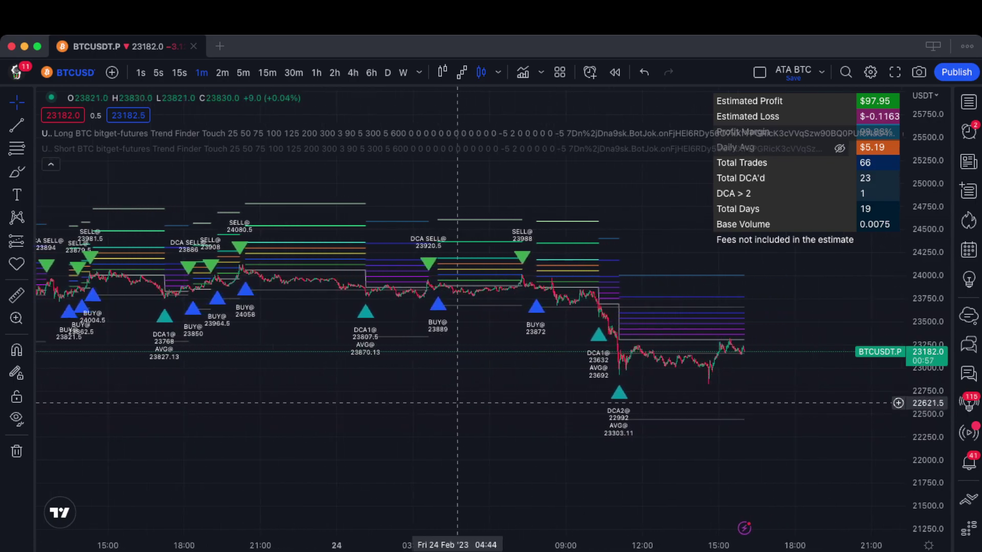
scroll(485, 401, "up", 3)
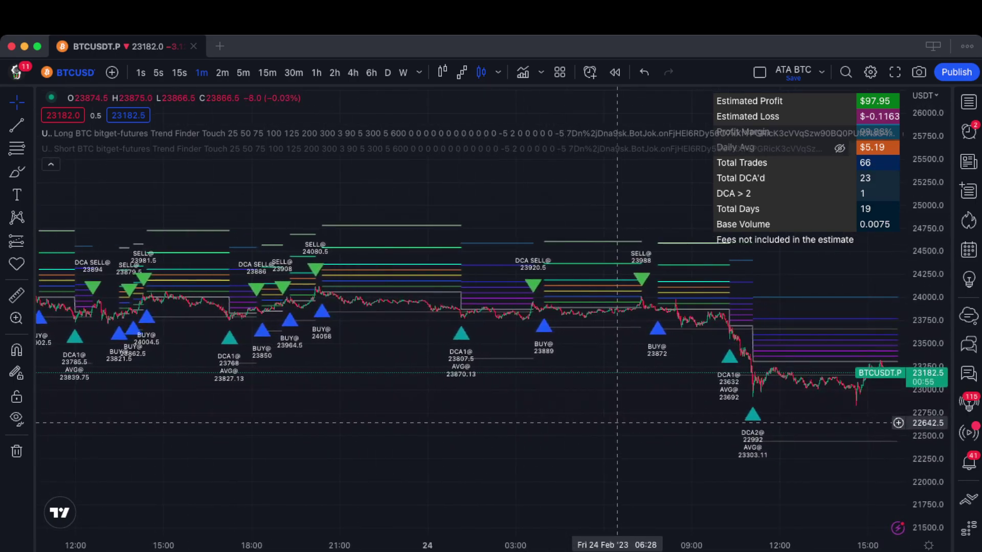
scroll(617, 423, "right", 4)
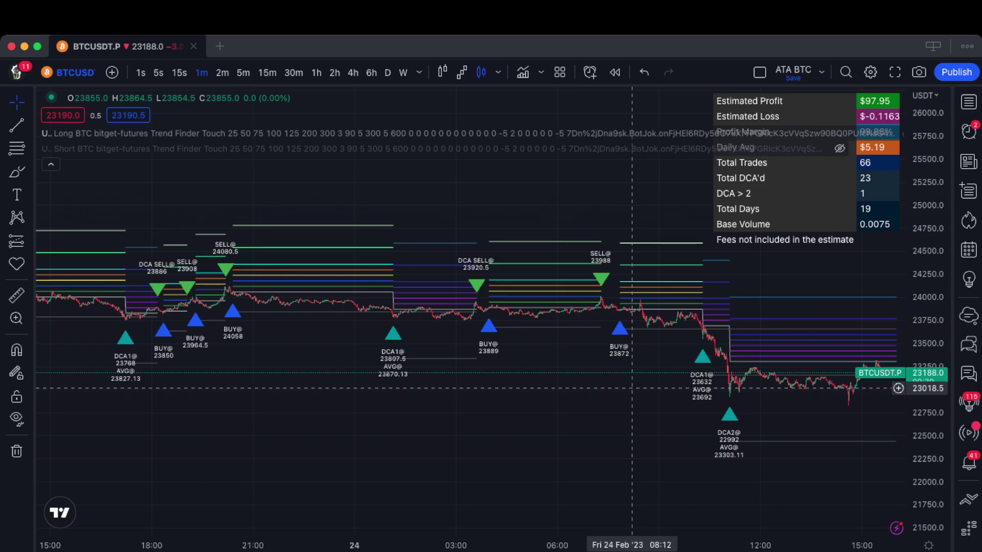
scroll(617, 423, "up", 4)
left_click_drag(493, 329, 354, 317)
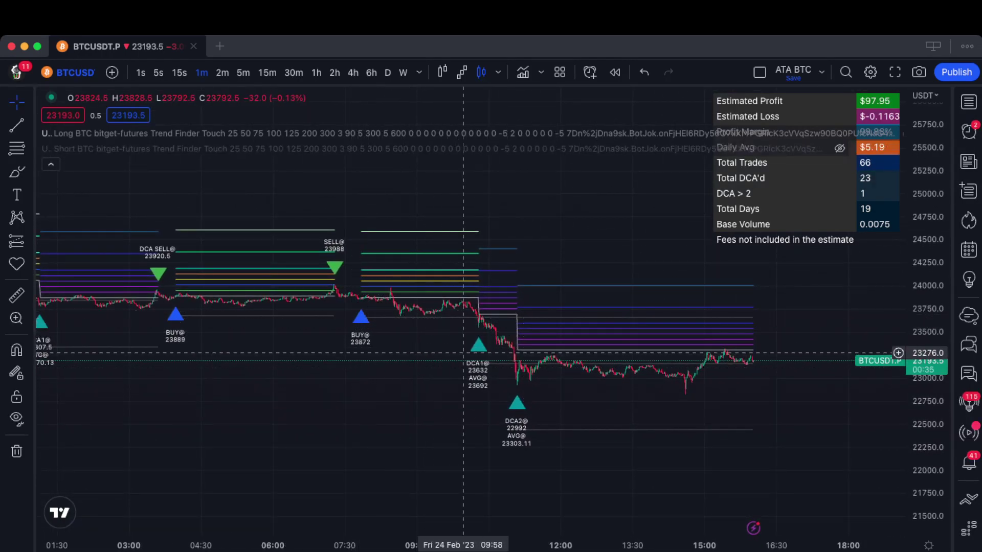
scroll(890, 393, "left", 5)
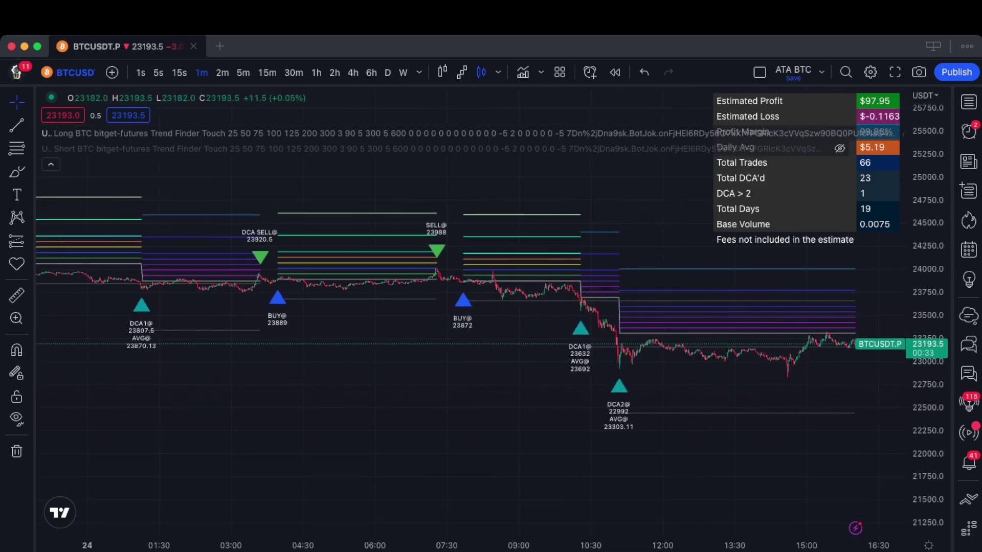
scroll(818, 350, "right", 2)
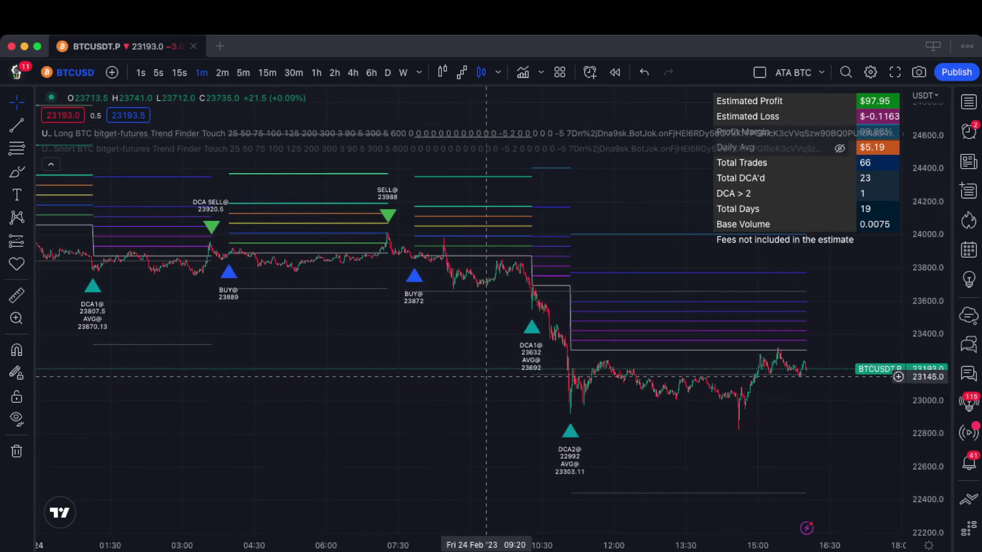
scroll(476, 374, "right", 2)
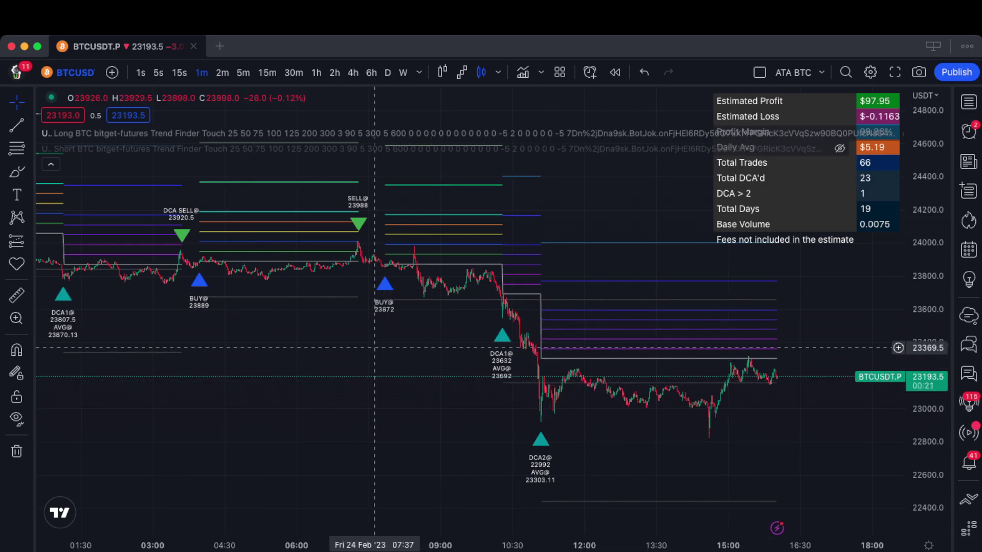
left_click_drag(376, 366, 790, 360)
scroll(790, 360, "up", 5)
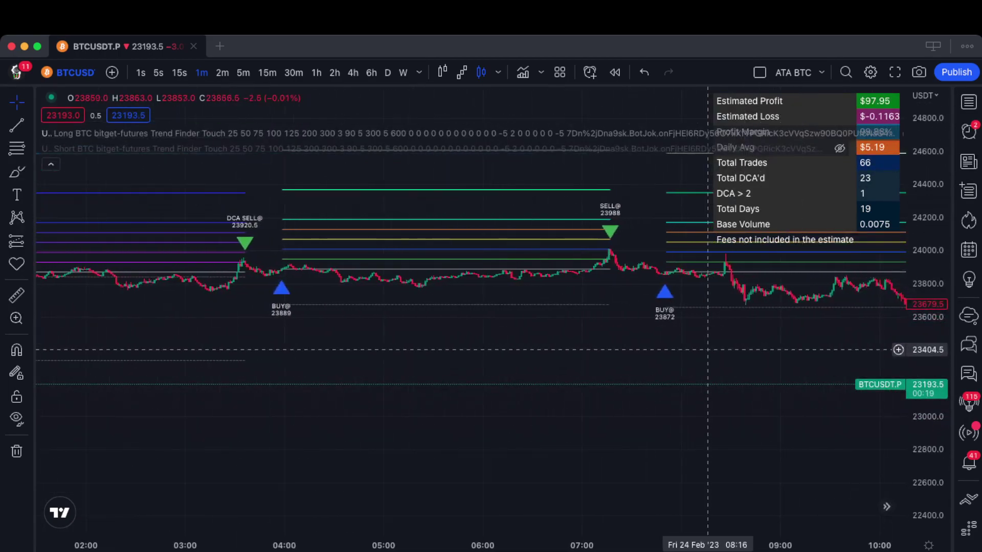
scroll(650, 349, "up", 4)
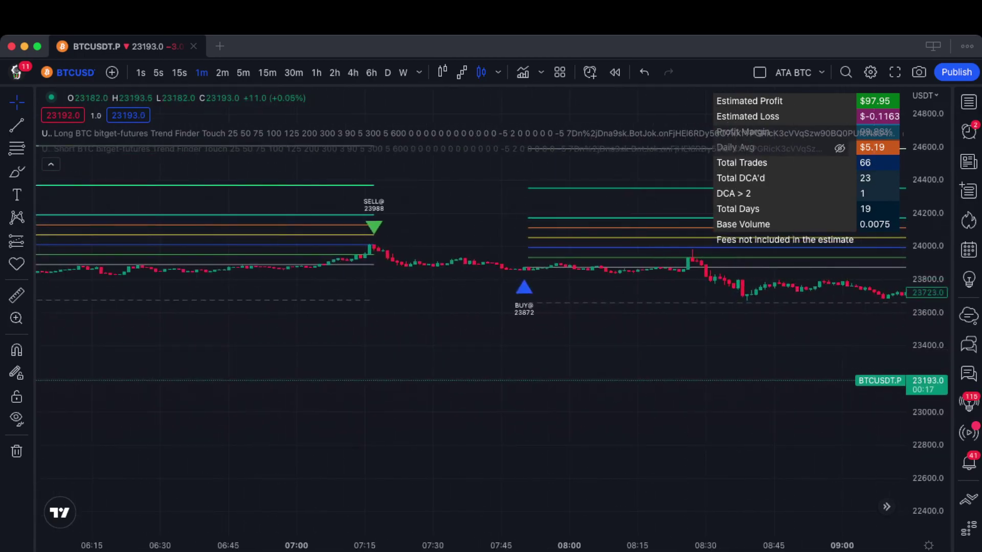
scroll(832, 358, "left", 3)
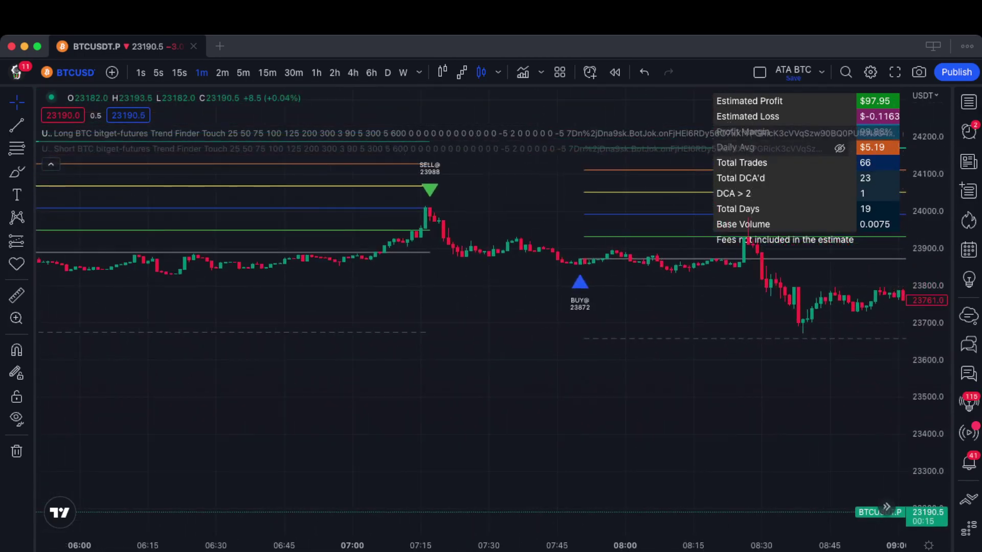
scroll(789, 363, "right", 1)
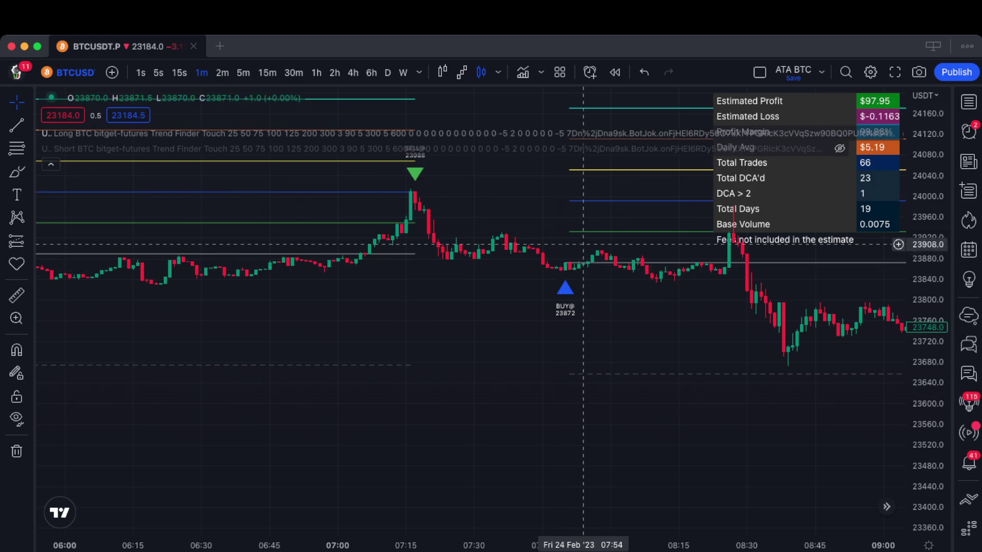
mouse_move(767, 133)
left_click(858, 134)
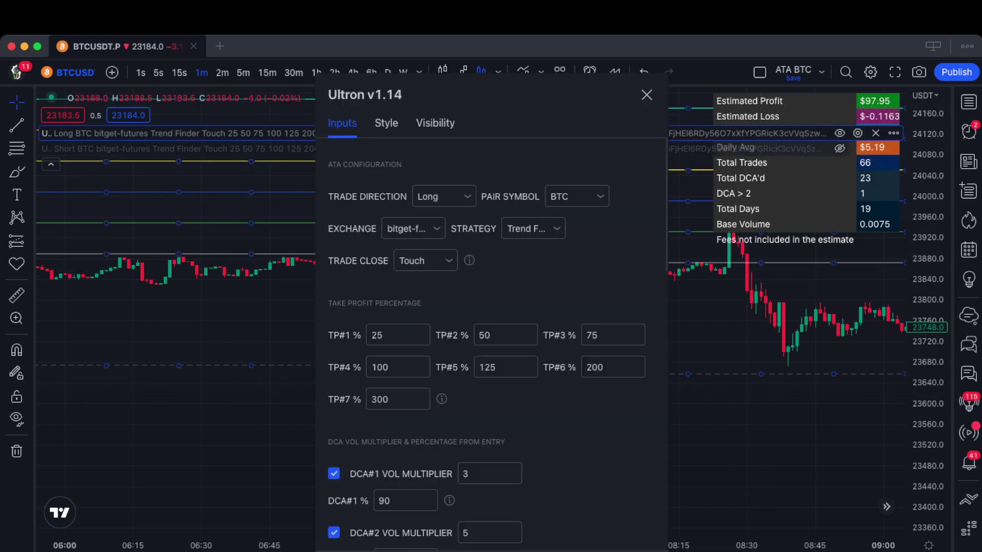
left_click_drag(637, 94, 439, 82)
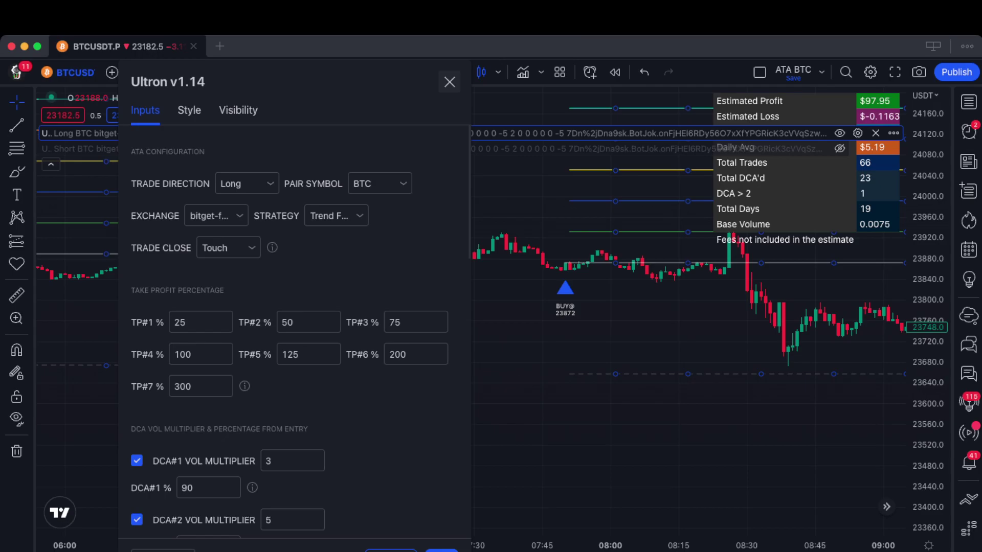
left_click(450, 82)
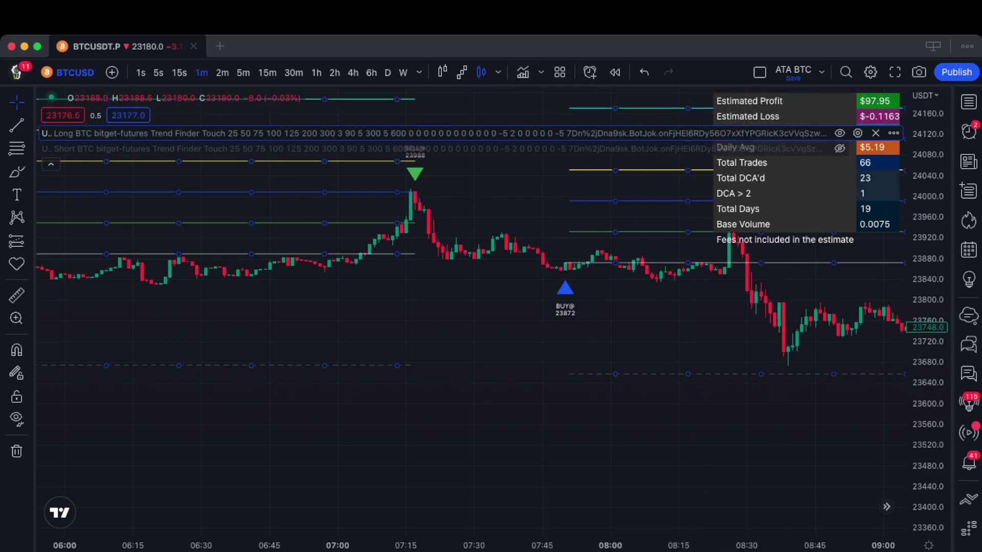
- In the Long BTC indicator's settings, set the date for closing or enabling an existing trade to year 2023, month 2, day 24
left_click(858, 133)
left_click_drag(413, 94, 204, 77)
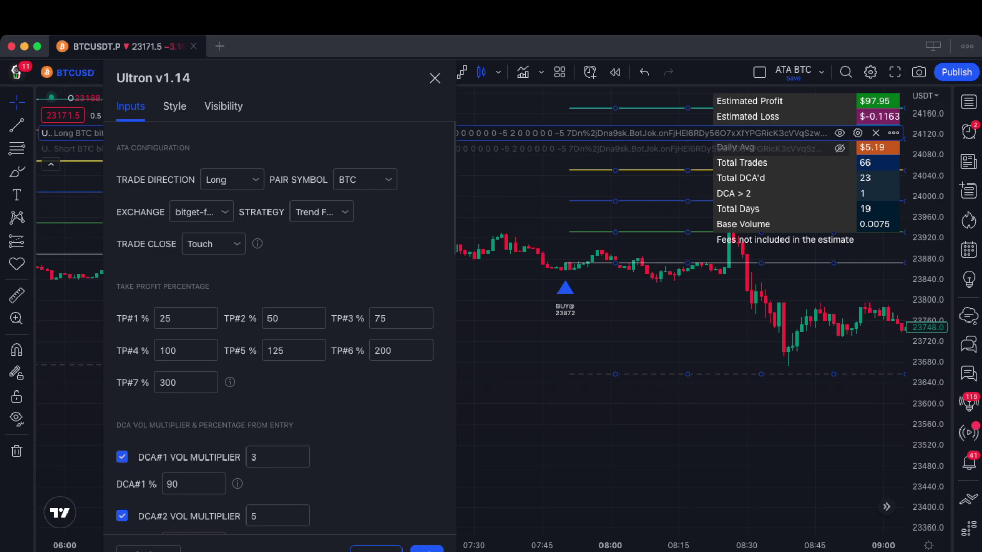
left_click_drag(204, 78, 132, 66)
scroll(153, 307, "down", 5)
scroll(195, 316, "down", 10)
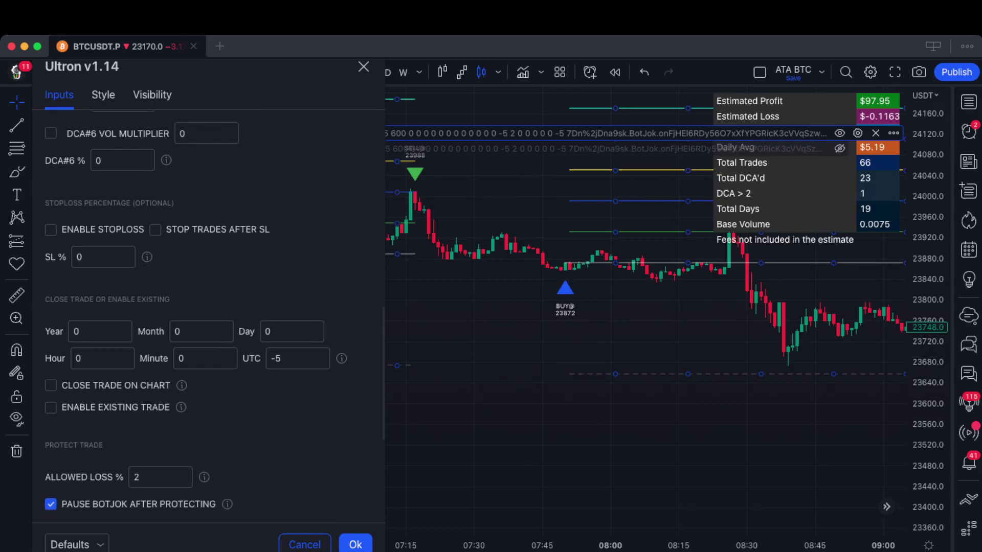
left_click(94, 307)
type("2023")
left_click(197, 306)
type("2")
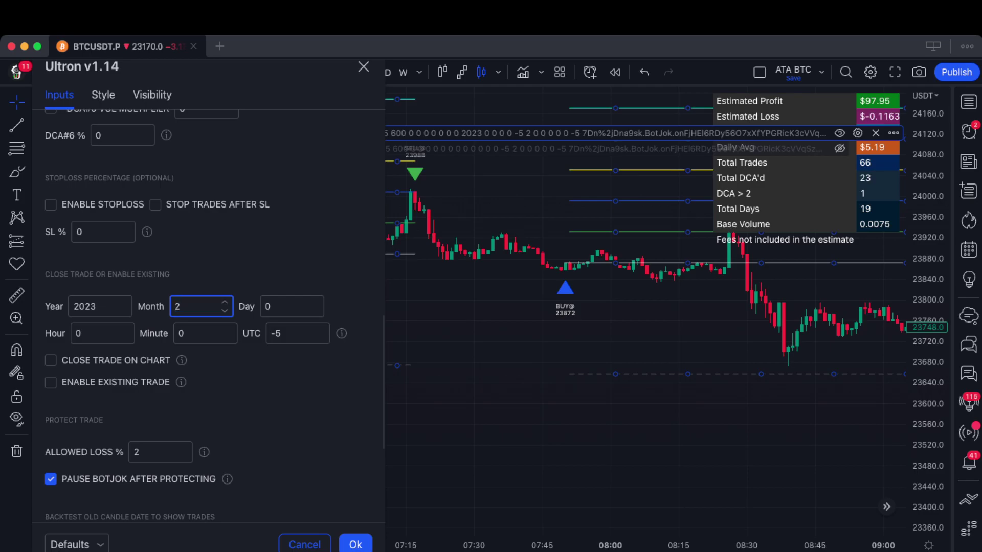
key("Tab")
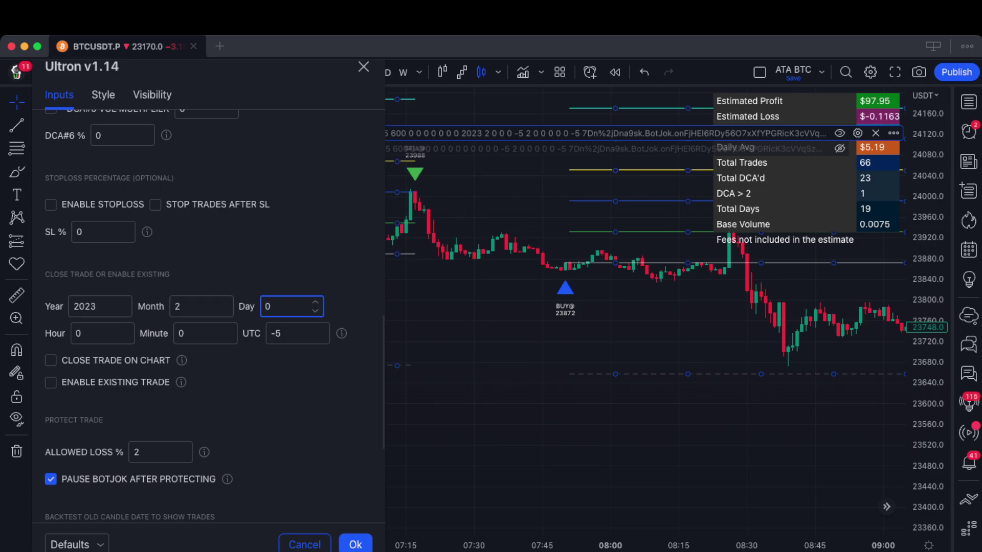
type("24")
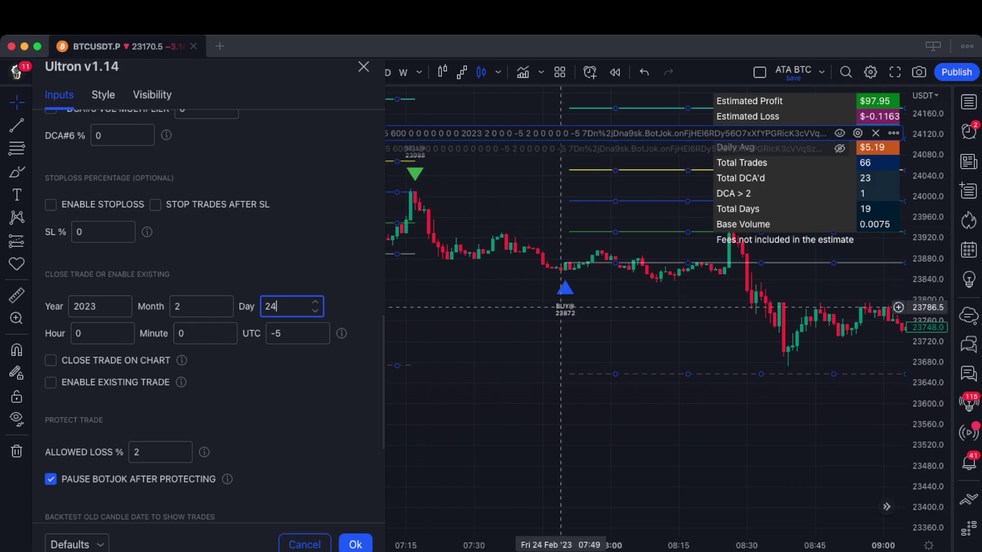
- Set the trade time to hour 7 and minute 49, turn on Enable Existing Trade, and apply the settings
left_click(97, 333)
type("7")
key("Tab")
type("49")
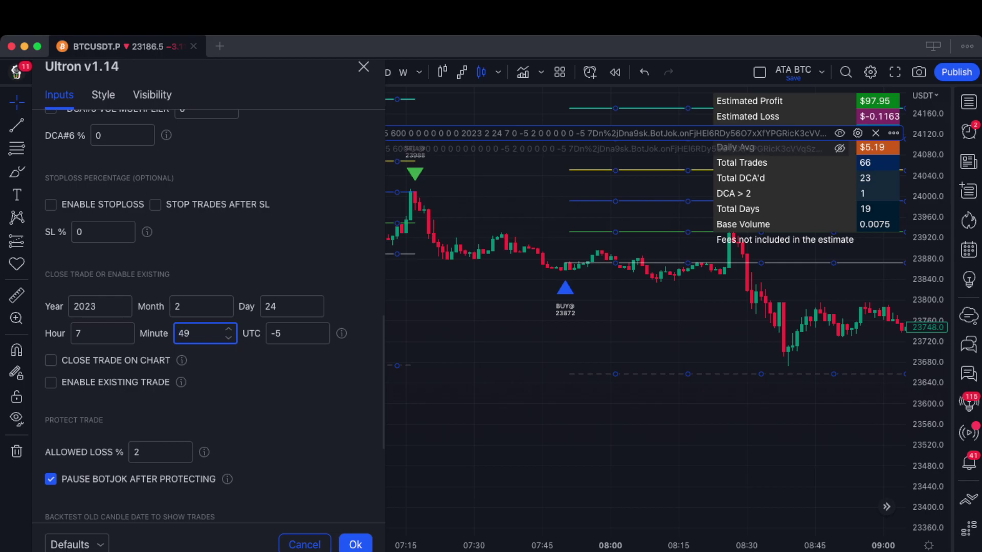
left_click(51, 383)
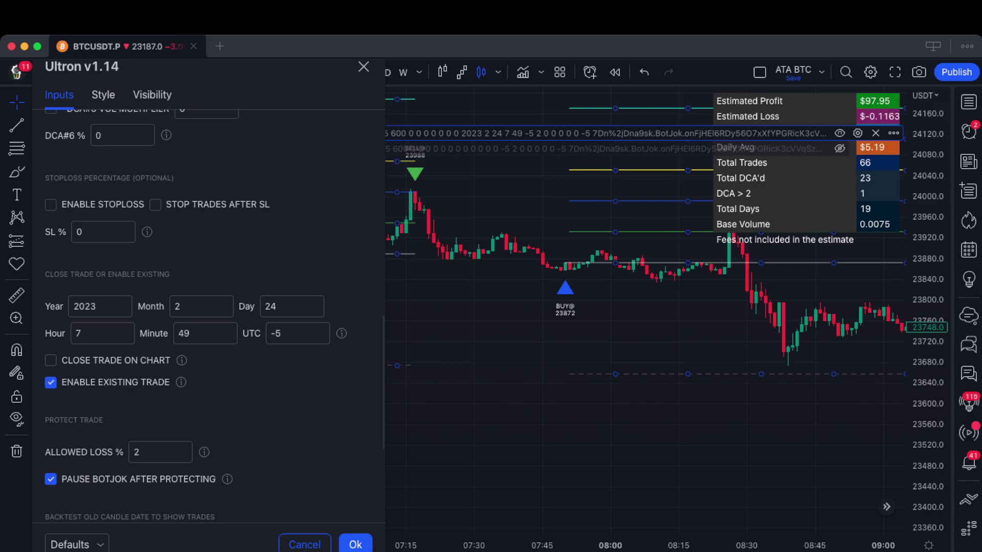
left_click(355, 545)
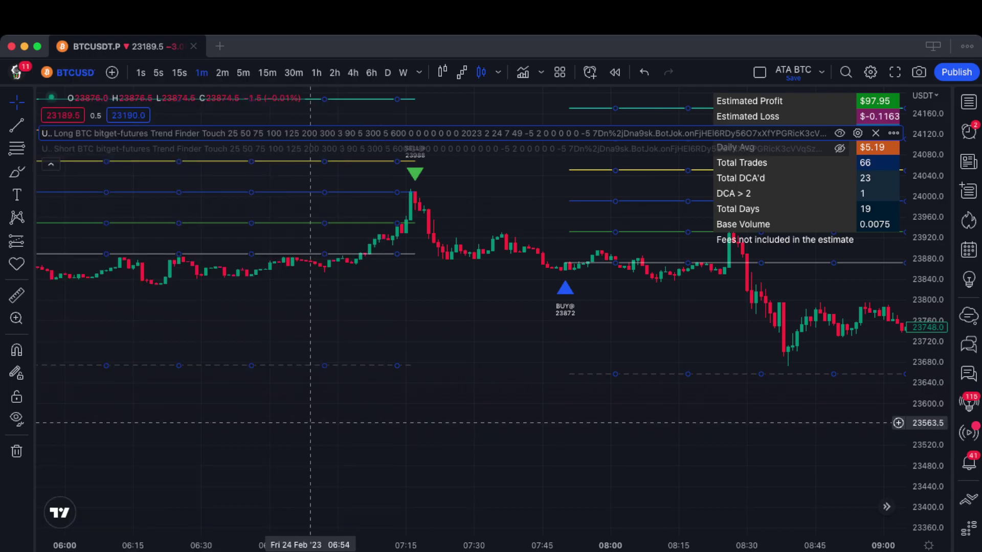
- Check the enabled trade on the chart, from its close and buy markers through the DCA entries that follow
scroll(263, 423, "right", 3)
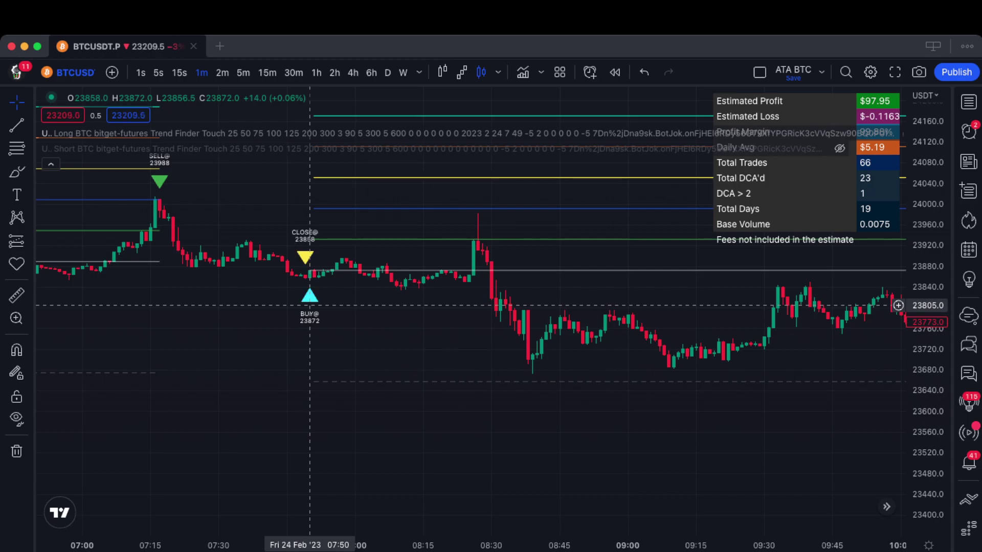
scroll(309, 306, "right", 5)
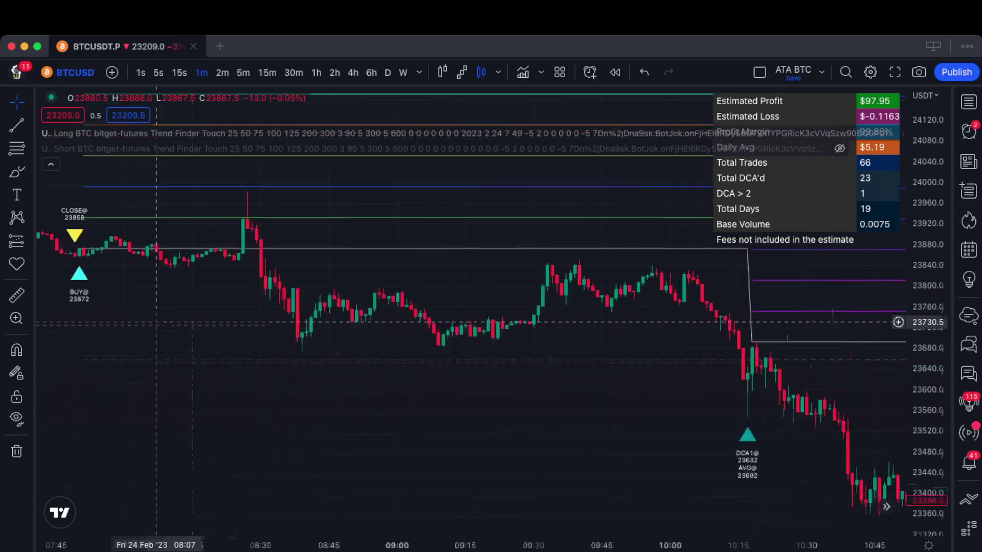
scroll(301, 369, "right", 5)
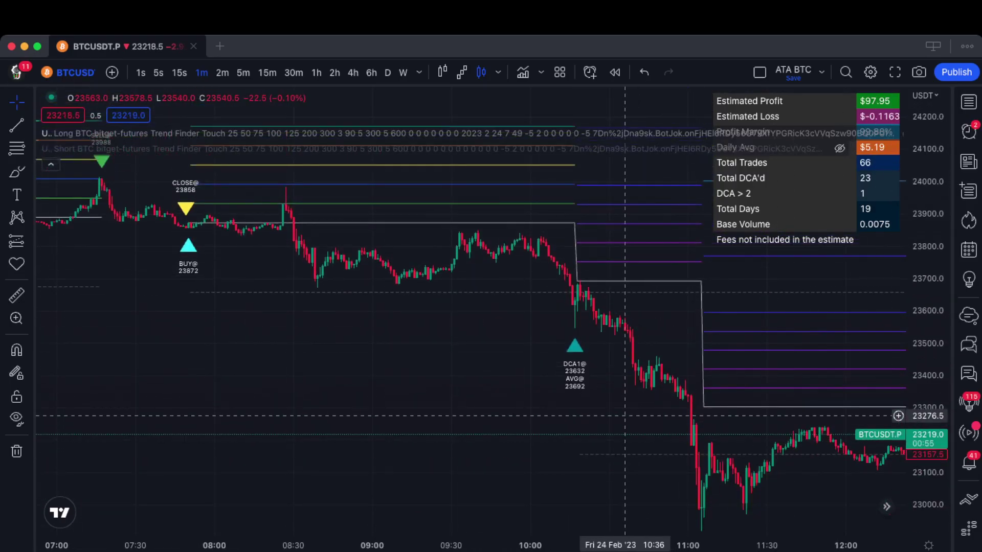
scroll(471, 370, "down", 4)
scroll(471, 370, "down", 4)
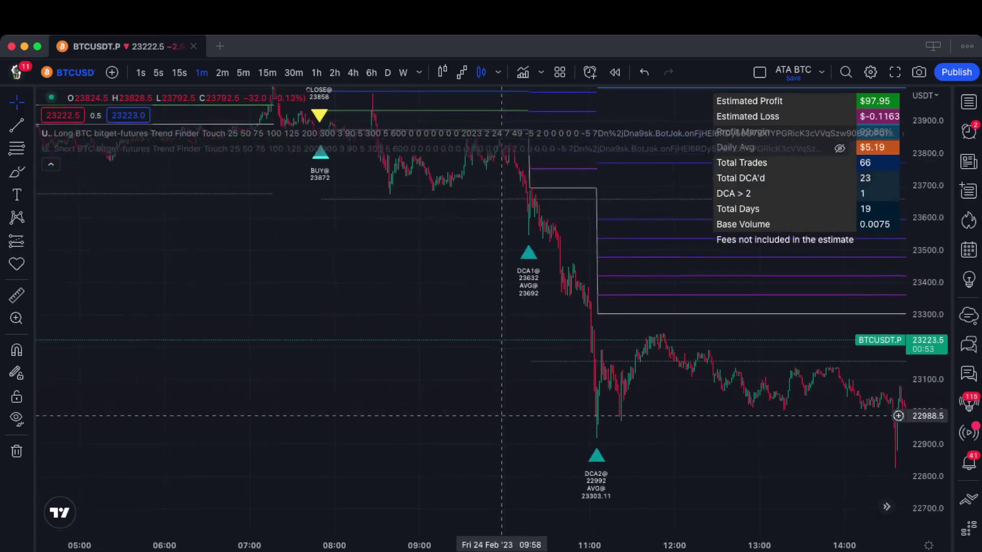
scroll(438, 409, "right", 3)
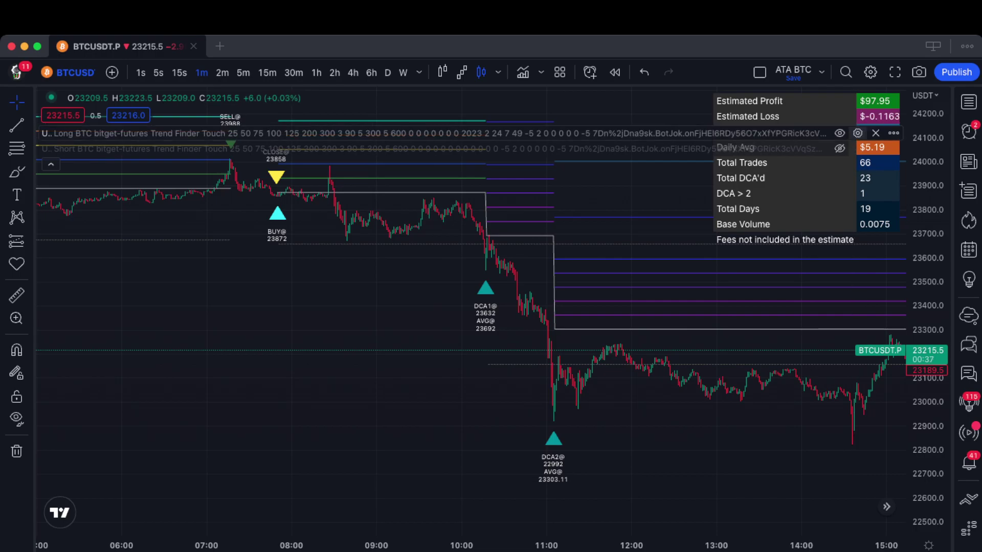
- Review the Long BTC indicator's settings for closing or enabling an existing trade, leaving them as they are
left_click(858, 133)
scroll(491, 358, "down", 10)
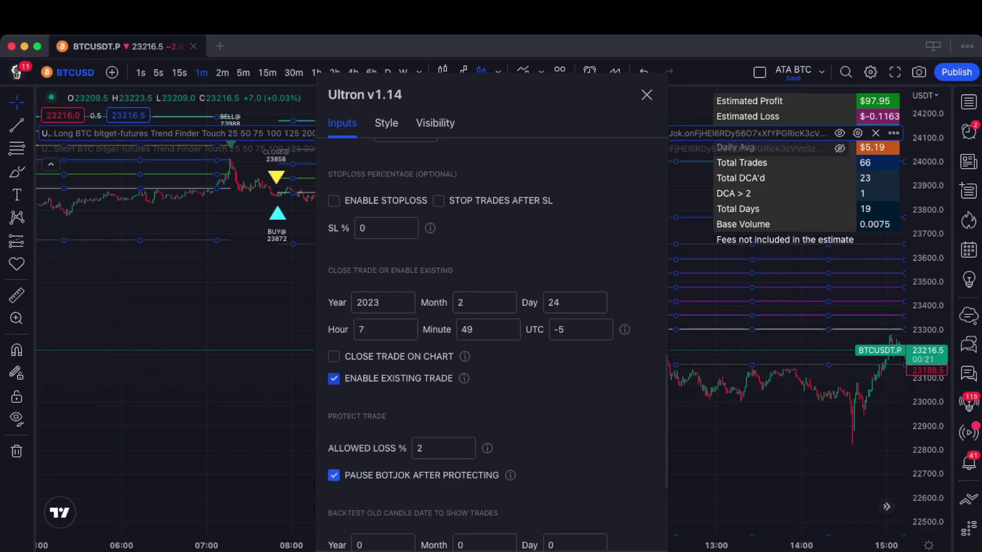
key("Escape")
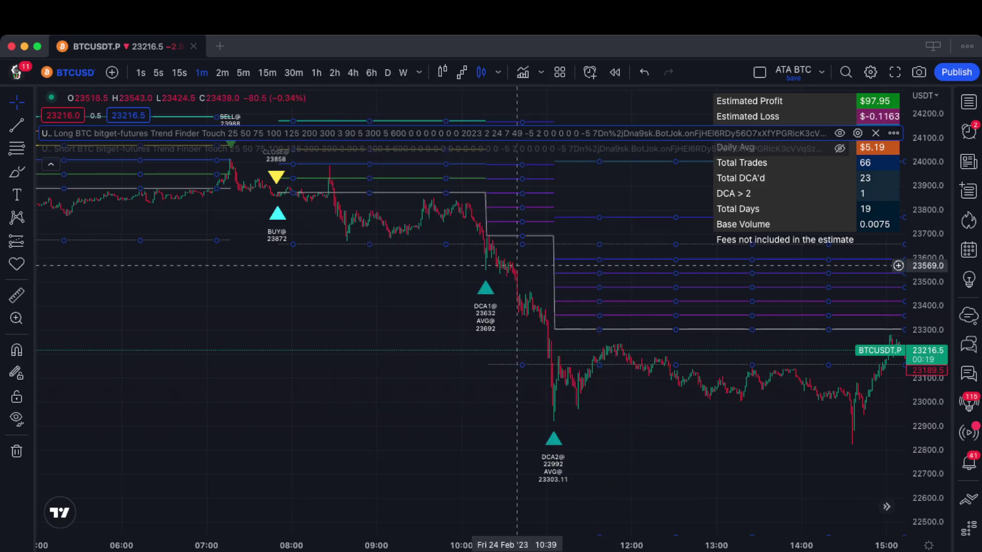
- Inspect the enabled trade's levels up to the latest candle and briefly view the alerts list
left_click_drag(657, 367, 494, 368)
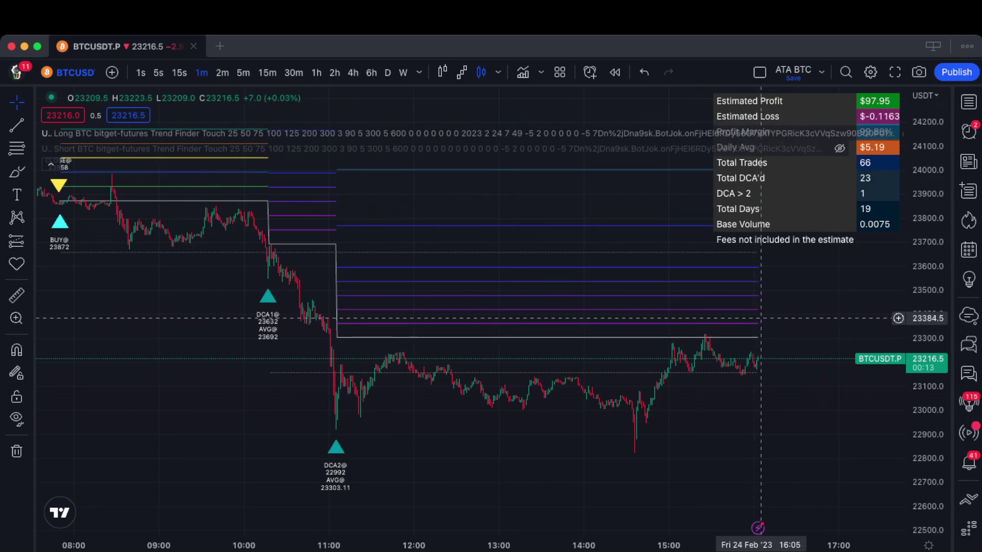
scroll(819, 323, "left", 10)
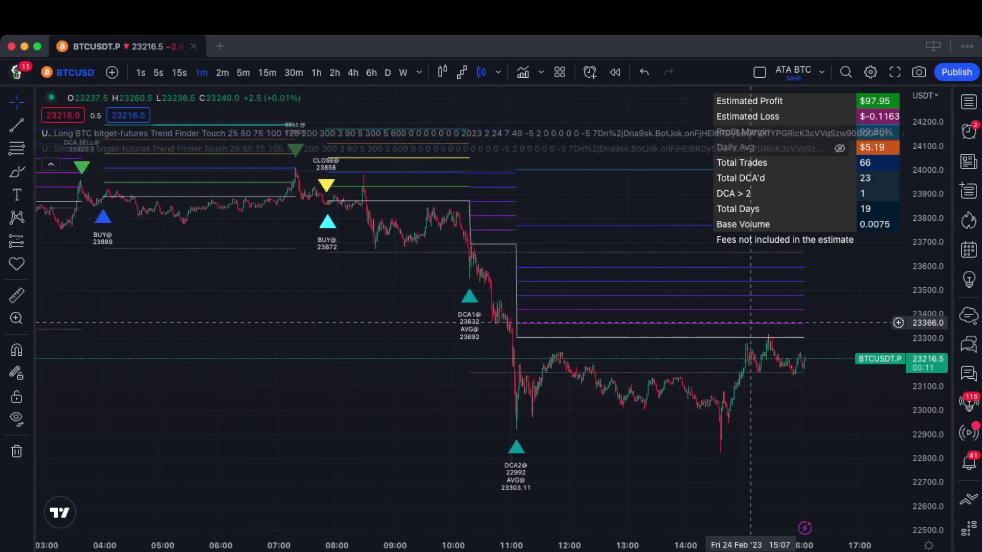
scroll(868, 327, "right", 3)
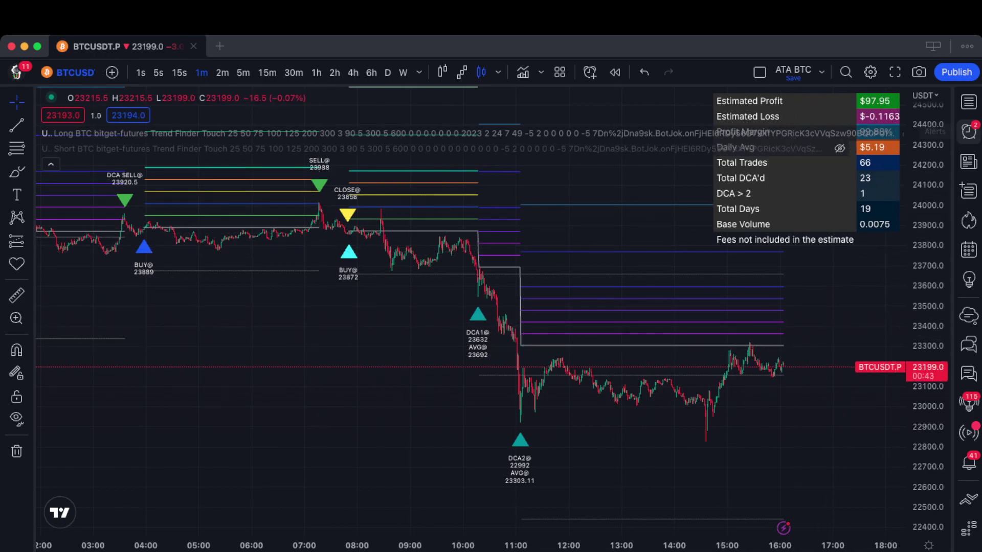
left_click(968, 132)
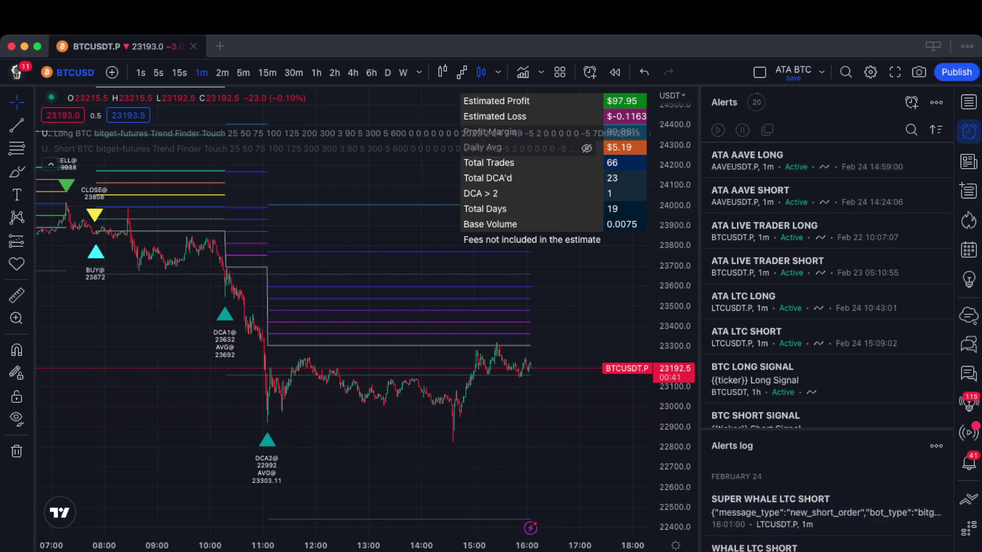
left_click(969, 131)
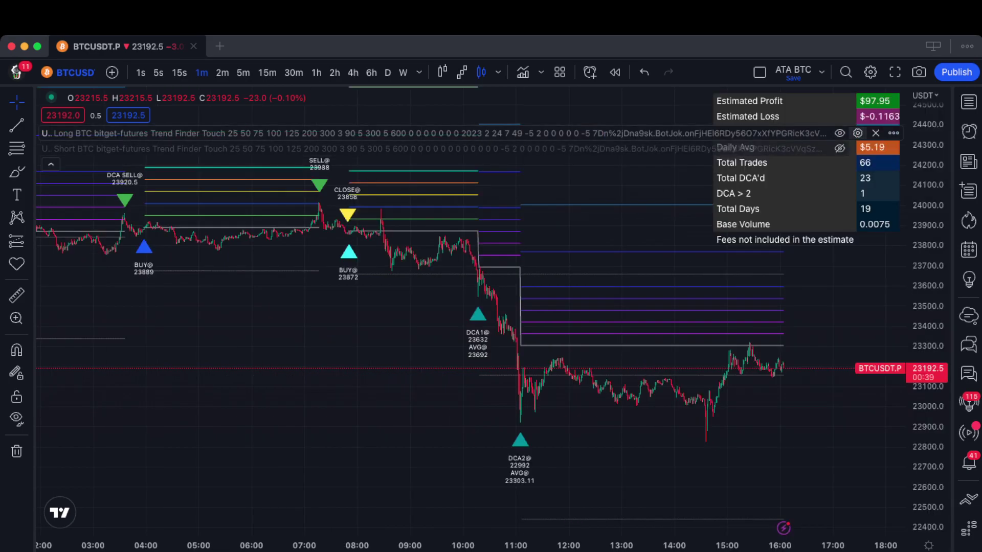
- In the Long BTC indicator's settings, set hour 16 and minute 4, replace Enable Existing Trade with Close Trade on Chart, and apply
left_click(858, 133)
scroll(491, 332, "down", 6)
left_click_drag(461, 94, 194, 82)
scroll(225, 307, "down", 2)
scroll(225, 307, "down", 2)
scroll(225, 307, "up", 10)
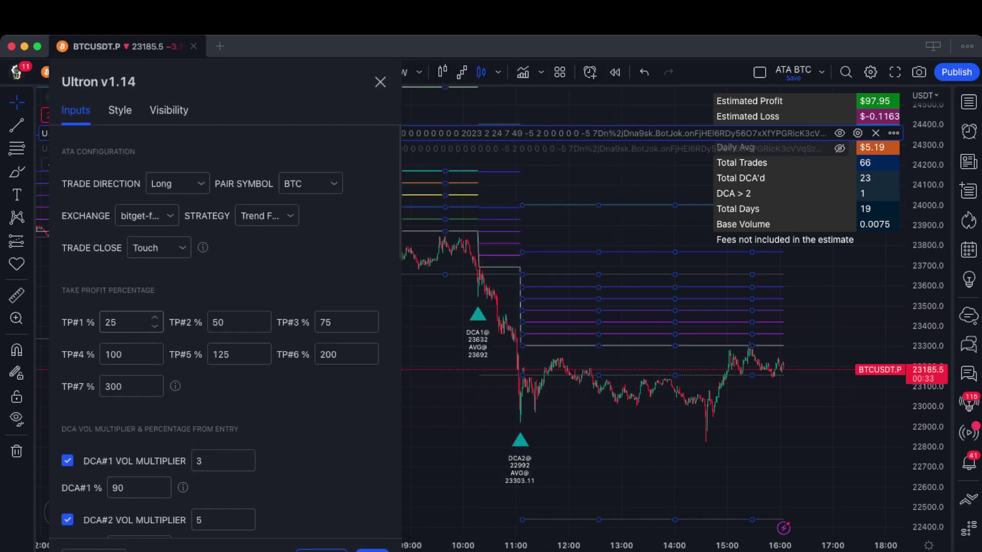
scroll(225, 306, "down", 10)
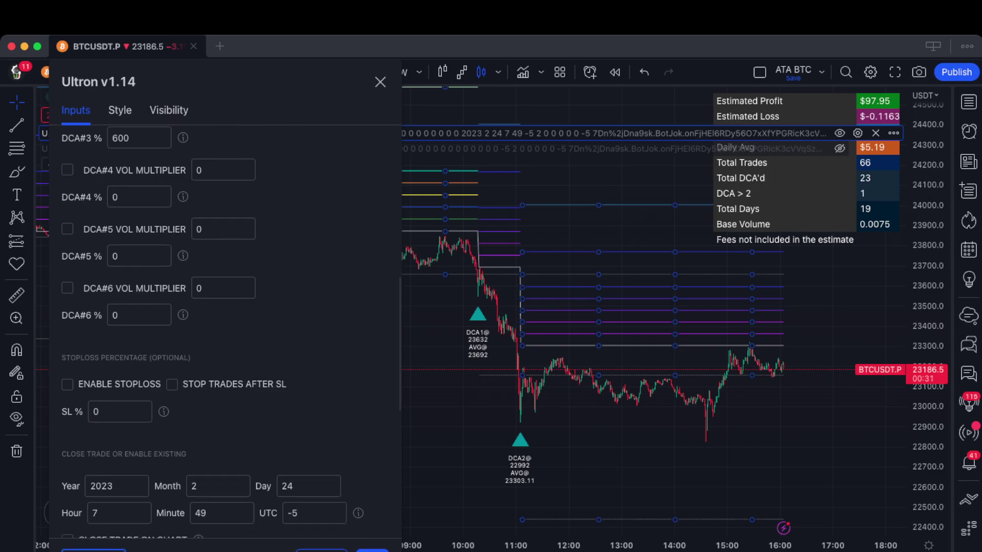
scroll(225, 307, "down", 8)
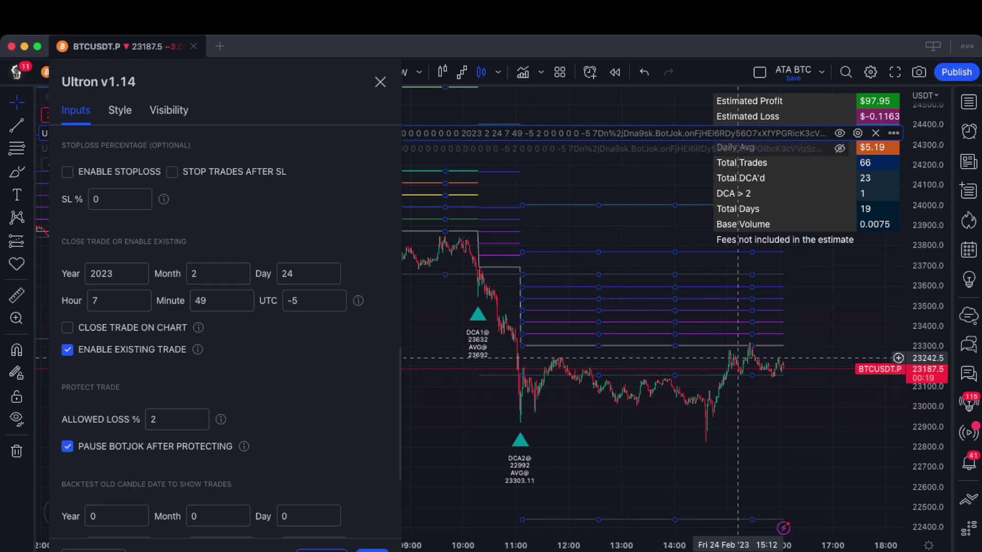
left_click(95, 300)
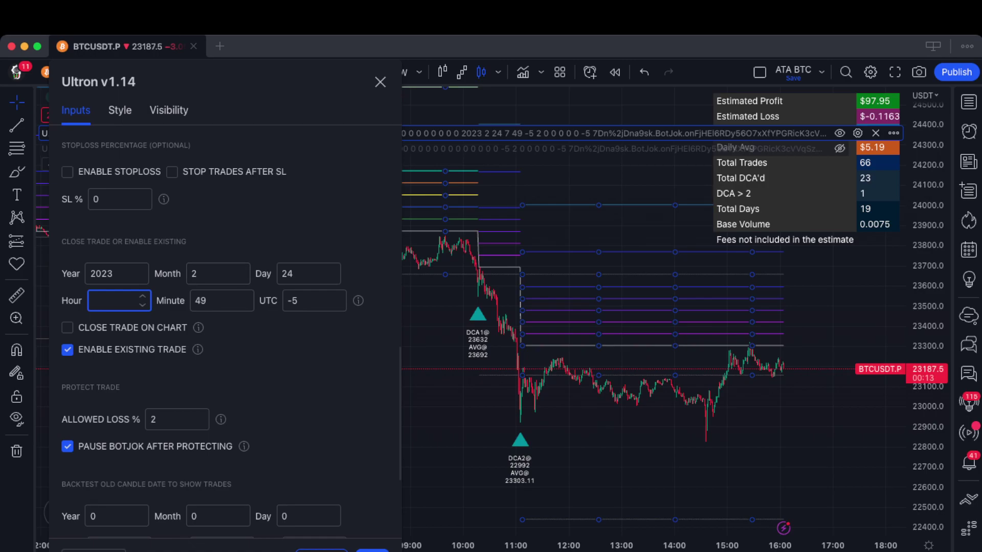
key("Tab")
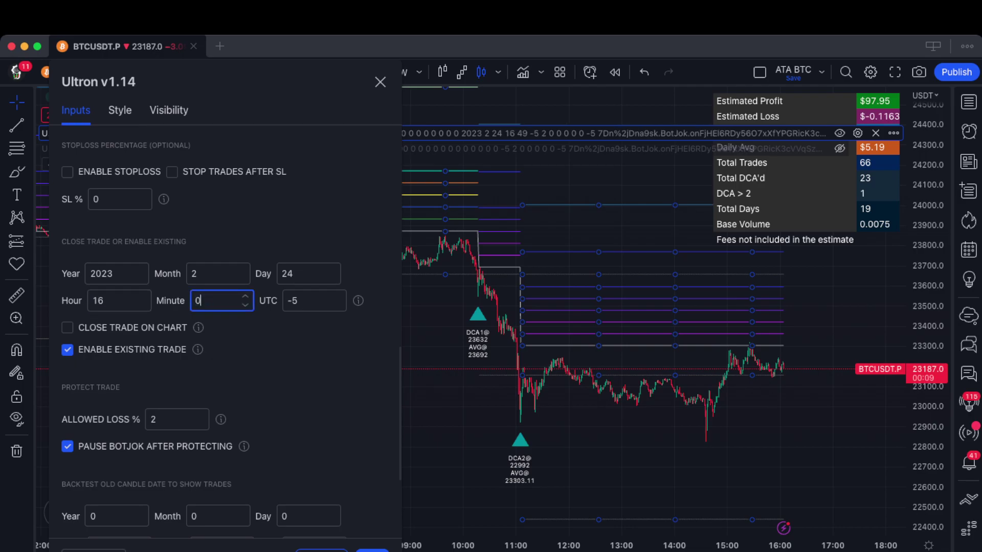
key("Return")
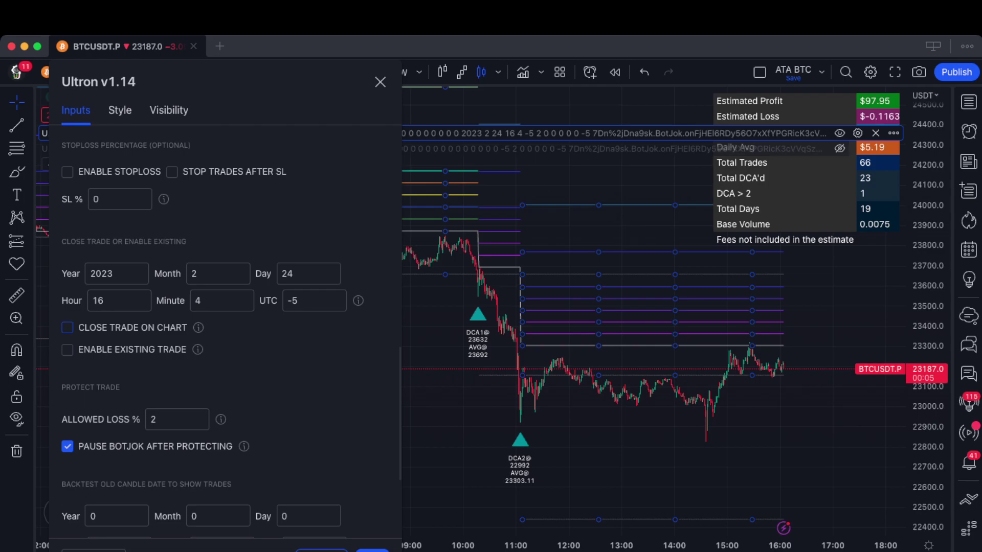
left_click(373, 551)
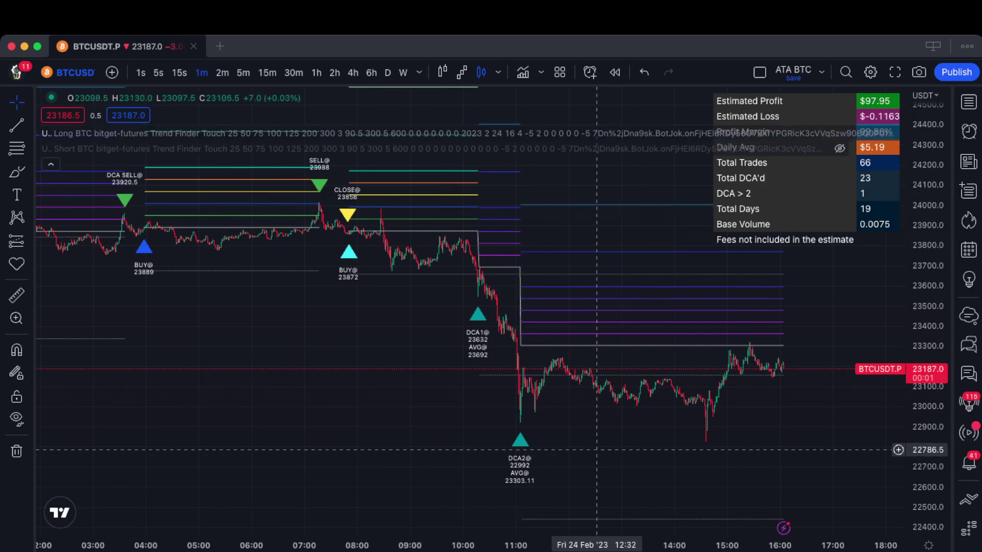
- Create an open-ended BTCUSDT.P alert on the Ultron v1.14 Long BTC condition with Any alert() function call
scroll(559, 450, "right", 5)
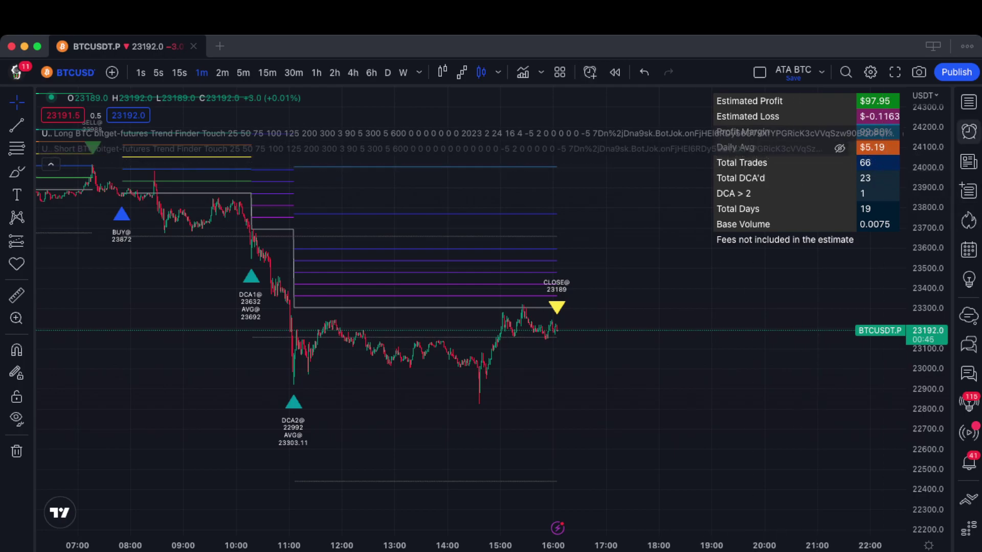
left_click(589, 72)
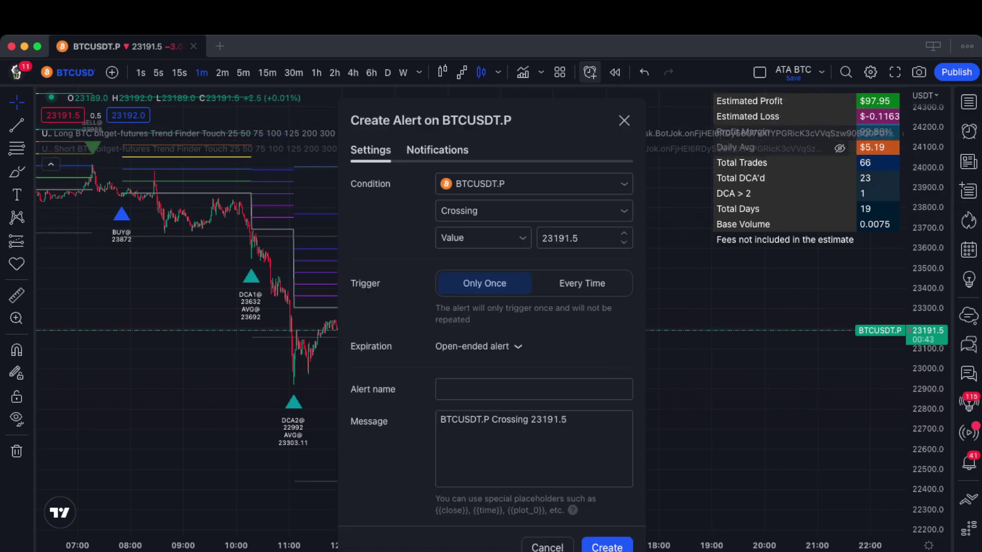
left_click(532, 183)
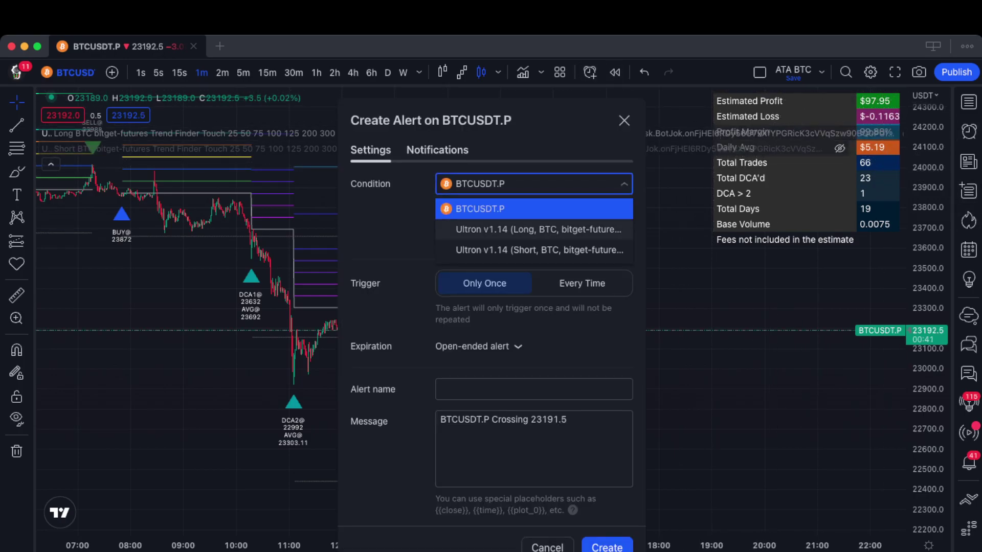
left_click(538, 229)
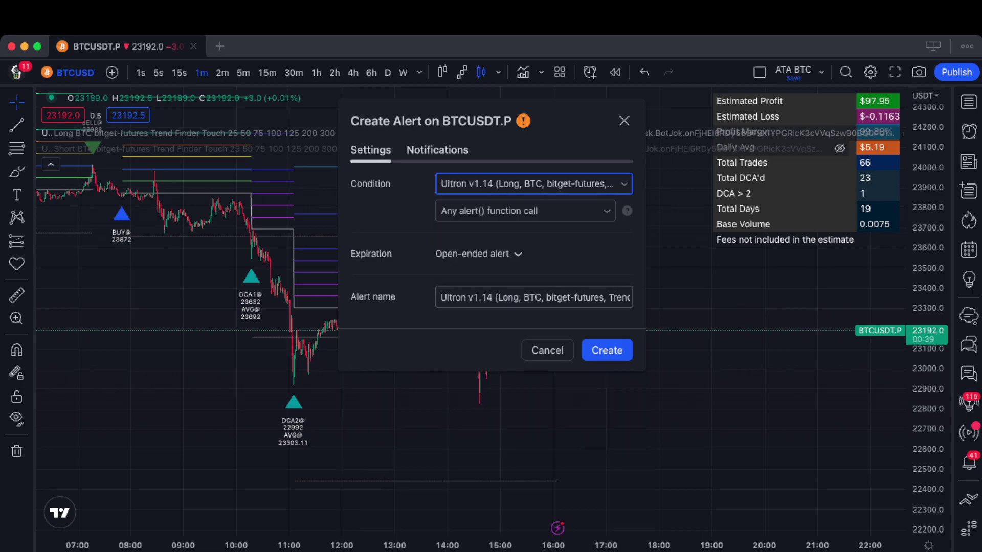
left_click(607, 350)
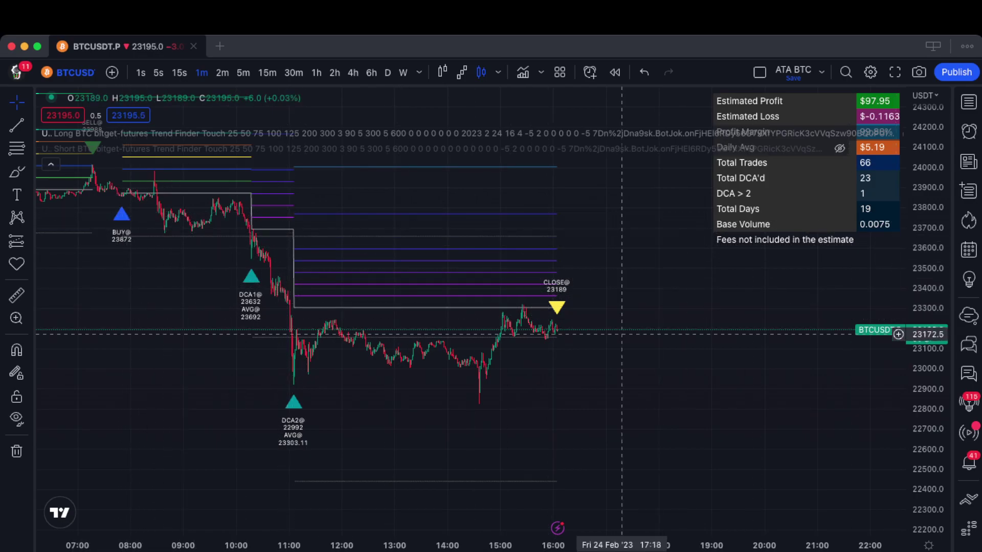
- Inspect the closed trade's markers on the chart and review the Long BTC indicator's close-trade settings
left_click_drag(601, 361, 755, 368)
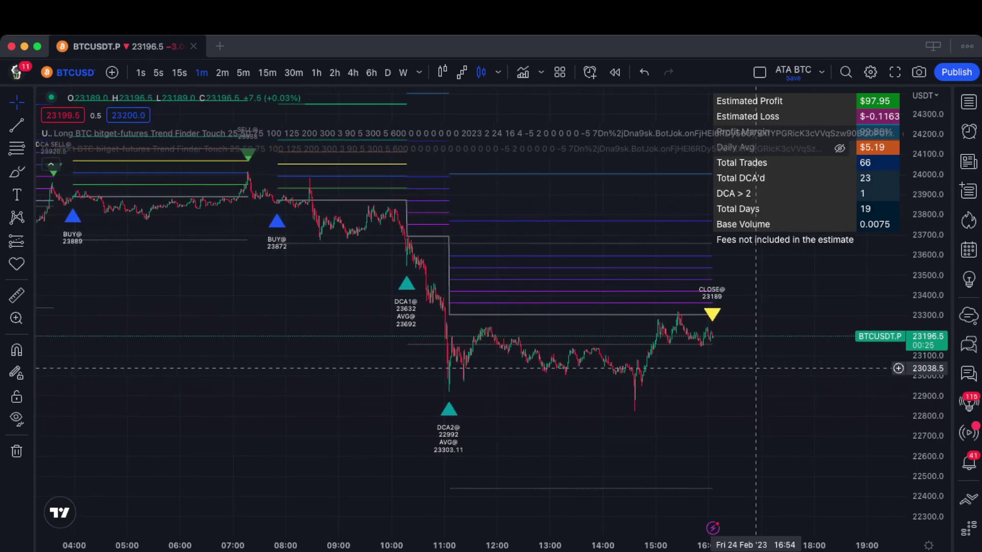
left_click_drag(655, 388, 747, 399)
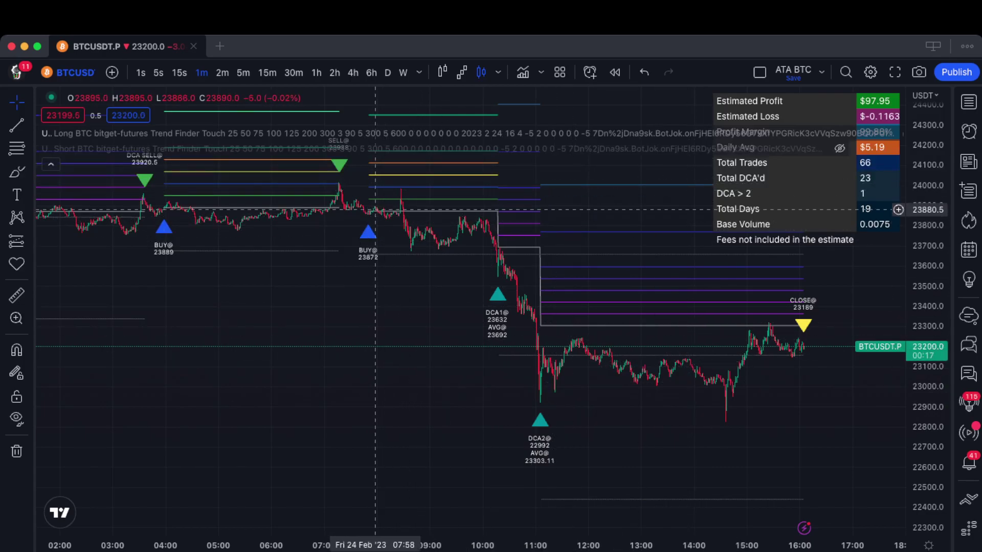
left_click(857, 133)
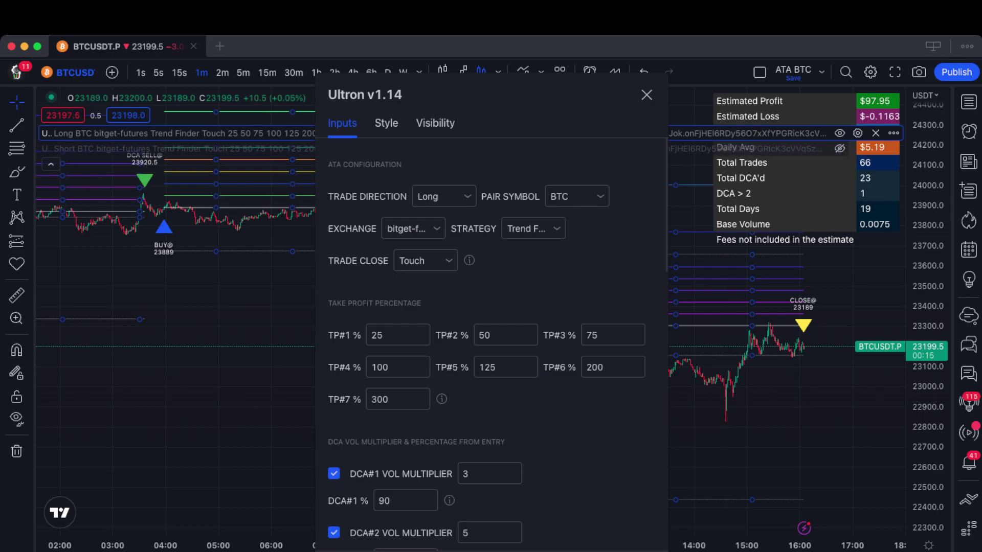
scroll(491, 337, "down", 15)
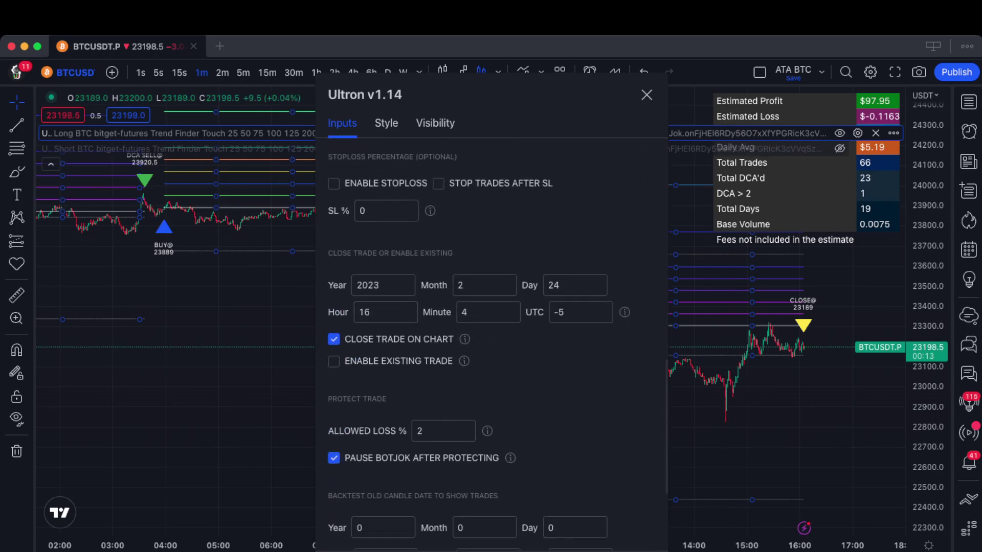
left_click(647, 95)
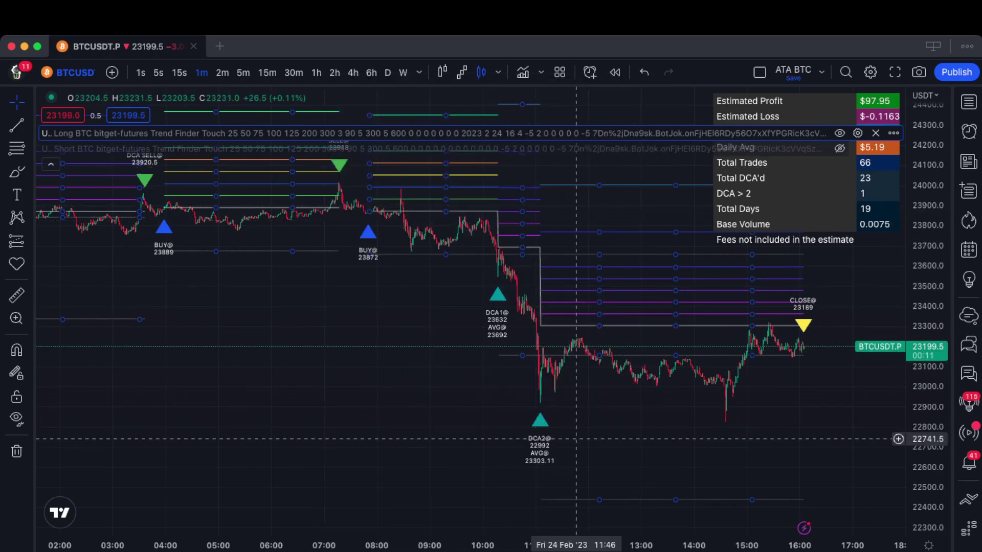
- Try the Range Filter strategy in the Long BTC indicator's settings and restore Trend Finder
left_click(857, 133)
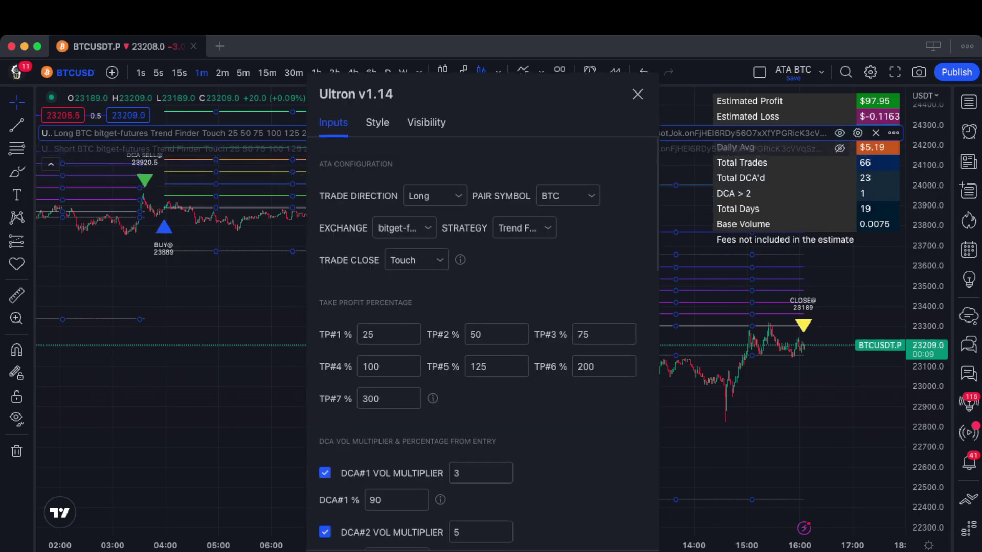
left_click_drag(461, 94, 185, 76)
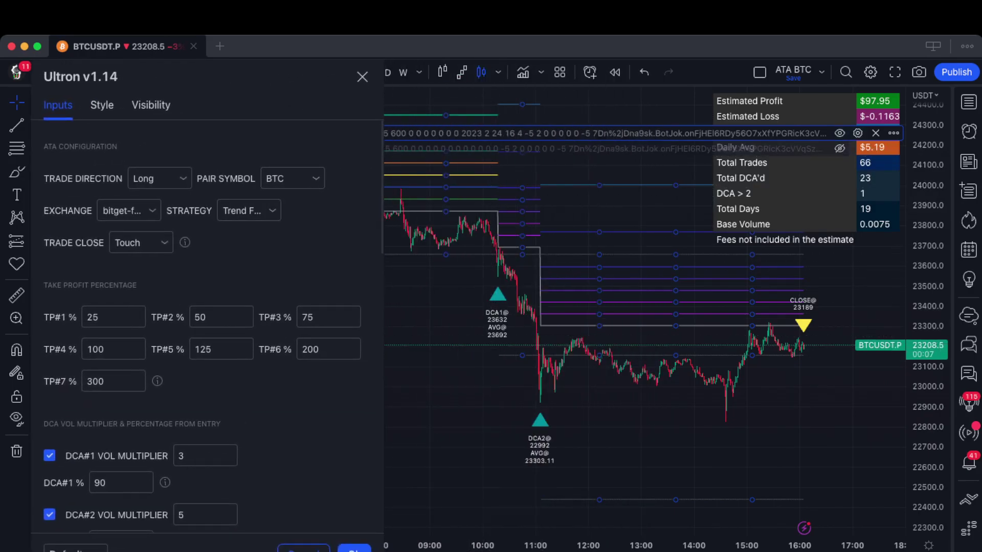
left_click(271, 211)
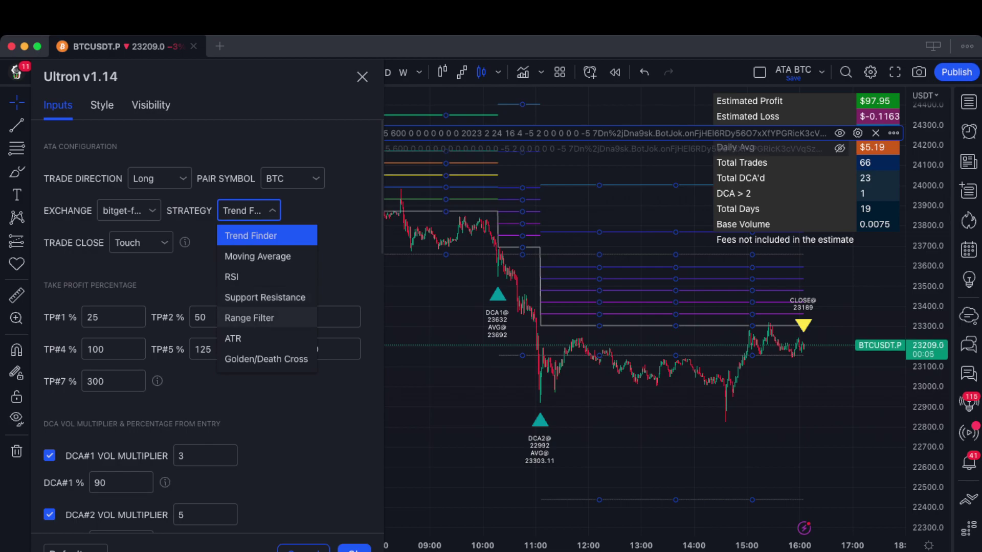
left_click(249, 318)
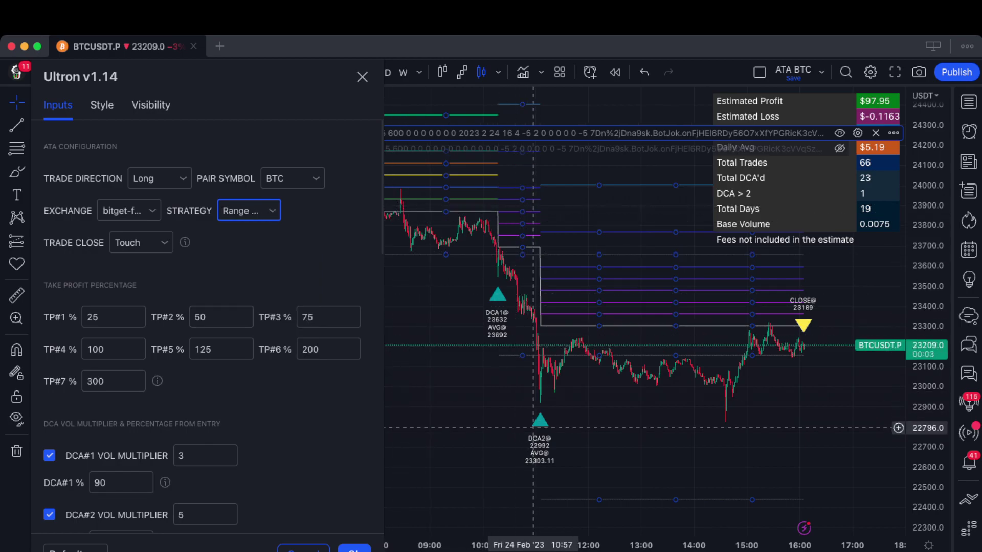
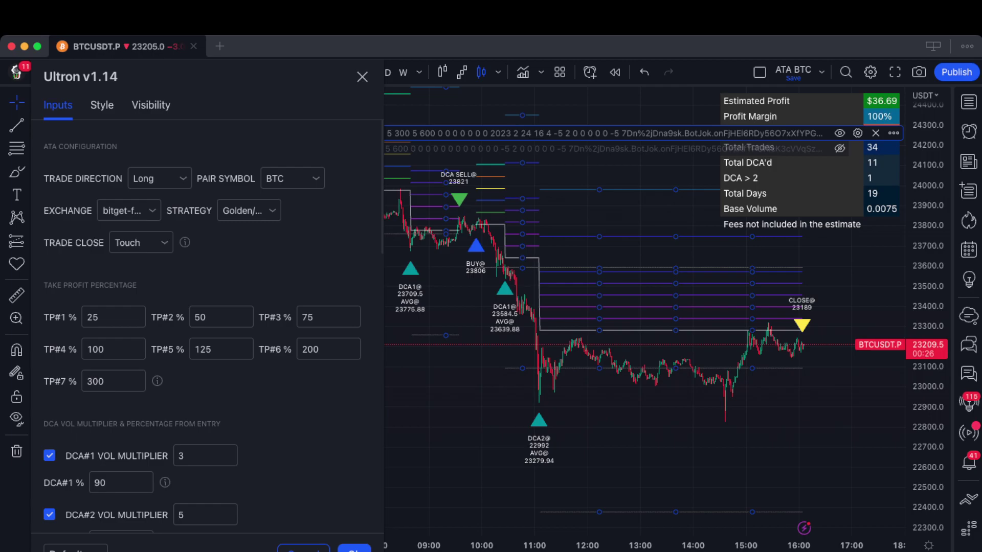
left_click(250, 211)
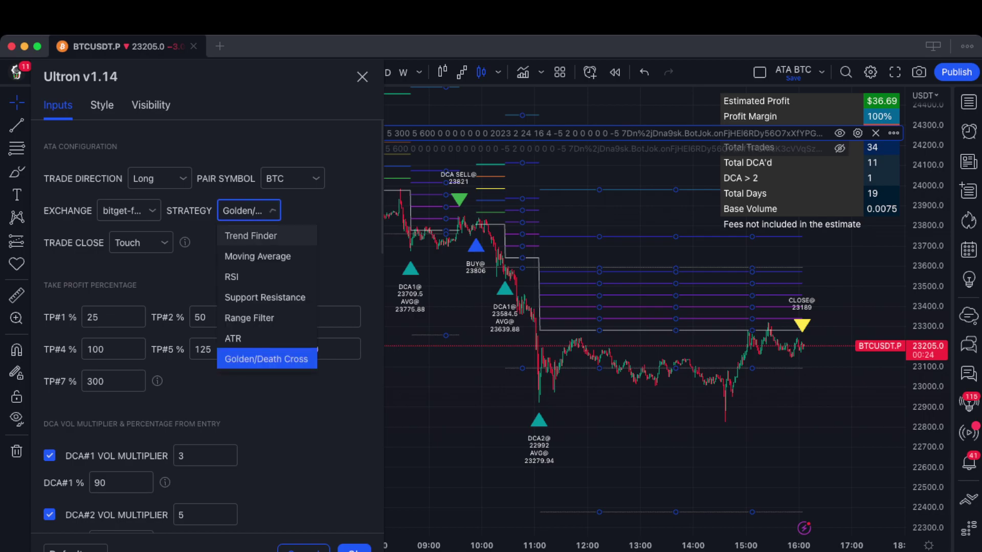
left_click(251, 235)
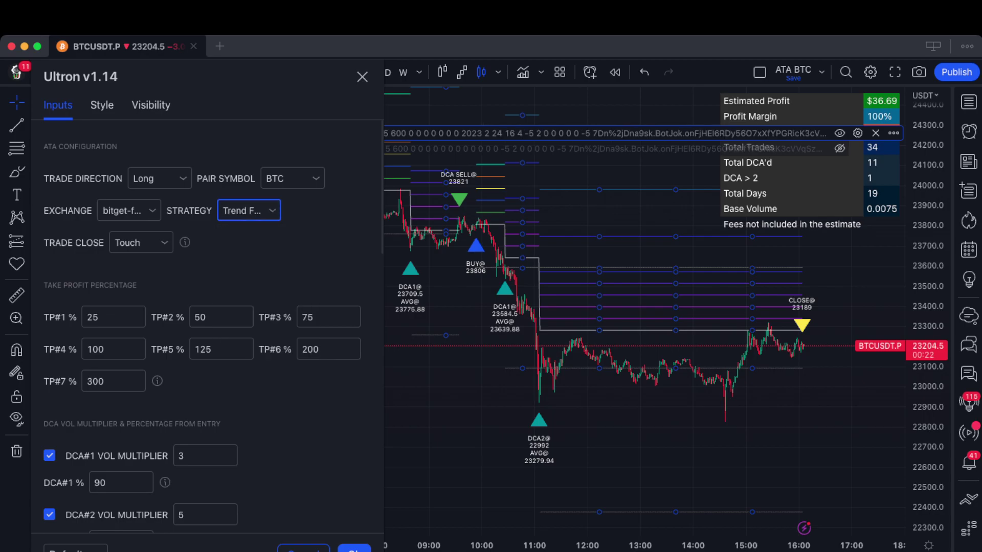
- Turn on Enable Existing Trade, turn off Close Trade on Chart, and close the indicator's settings
scroll(205, 328, "down", 10)
scroll(205, 328, "down", 8)
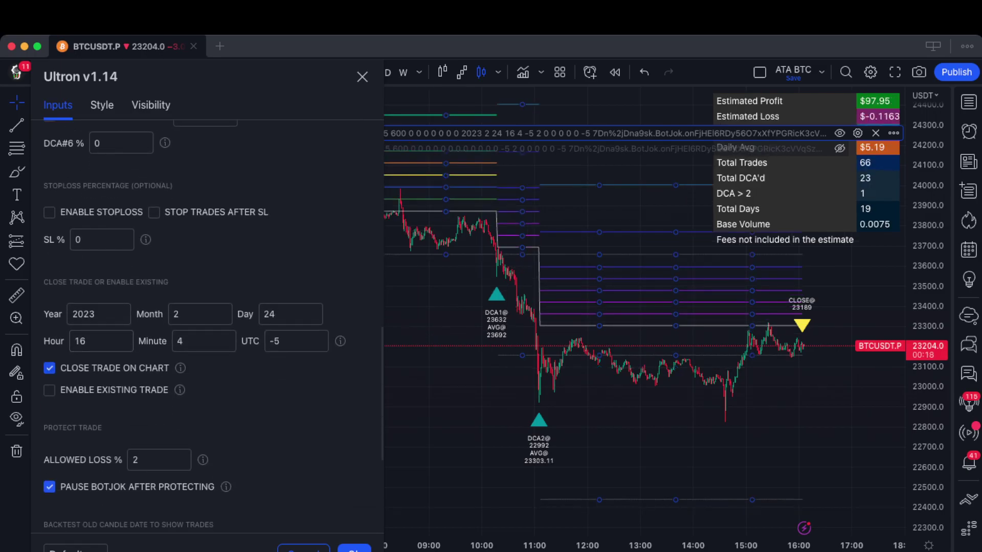
scroll(204, 327, "down", 2)
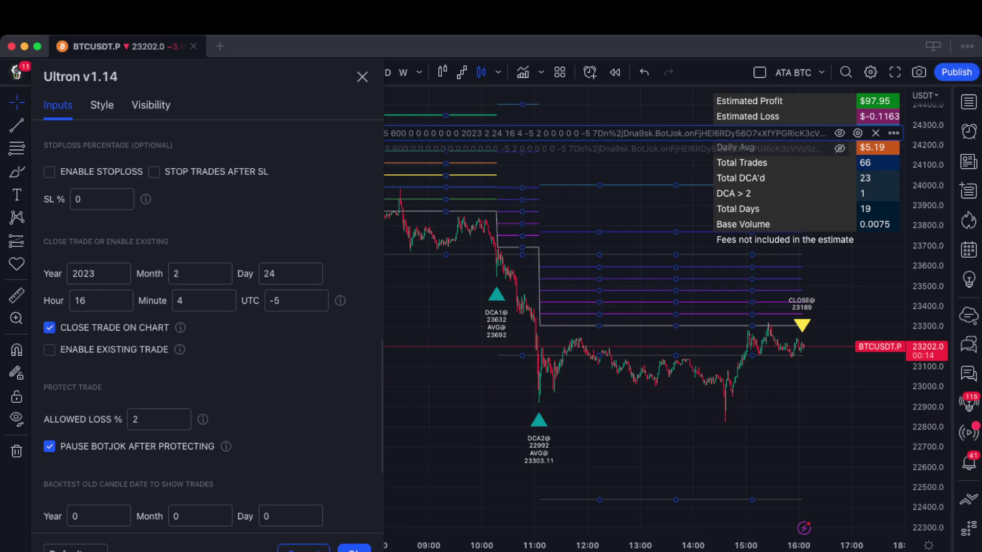
mouse_move(180, 327)
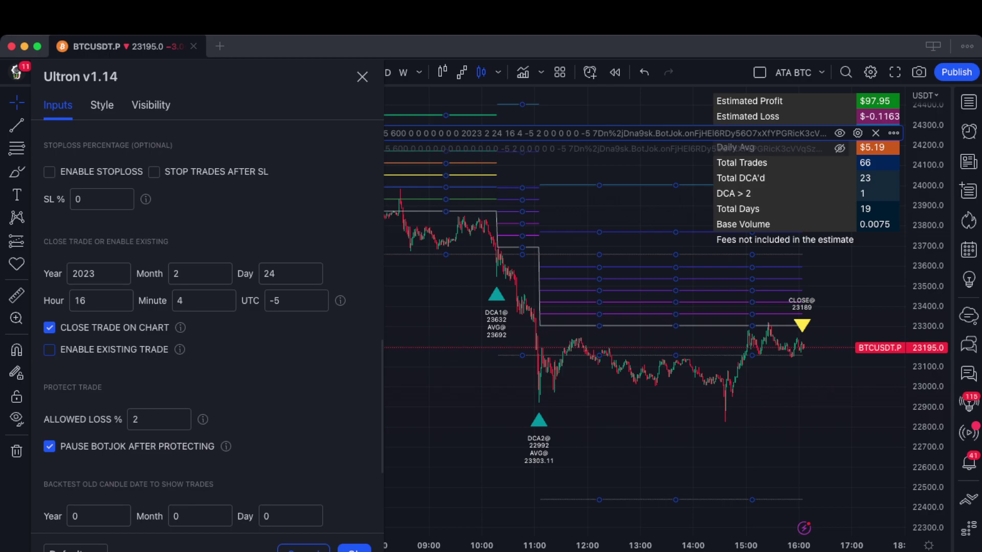
left_click(49, 350)
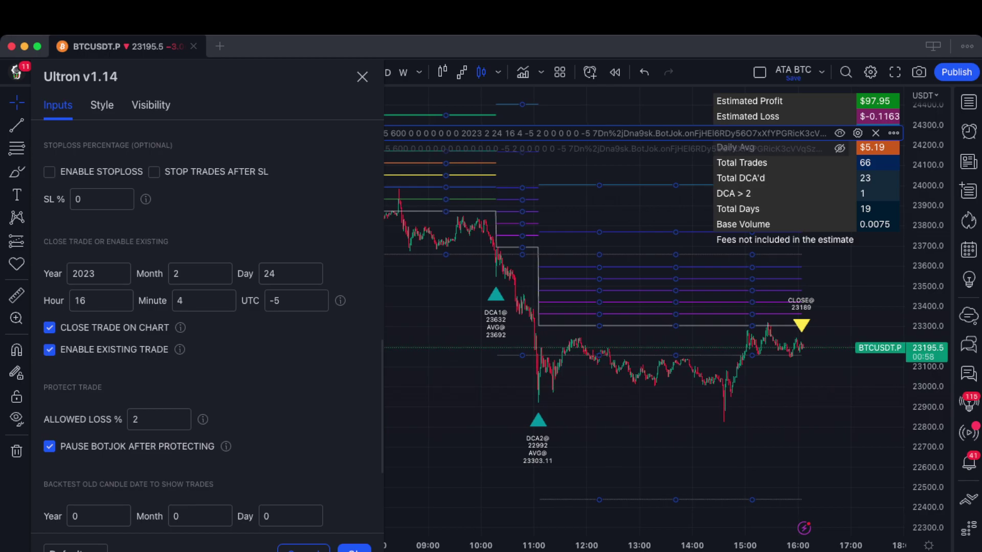
left_click(49, 327)
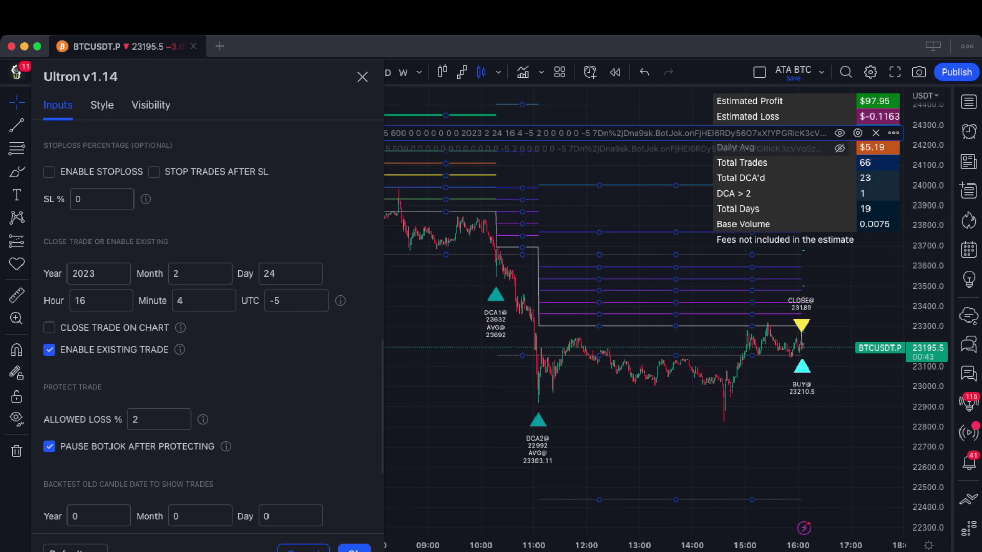
left_click(362, 77)
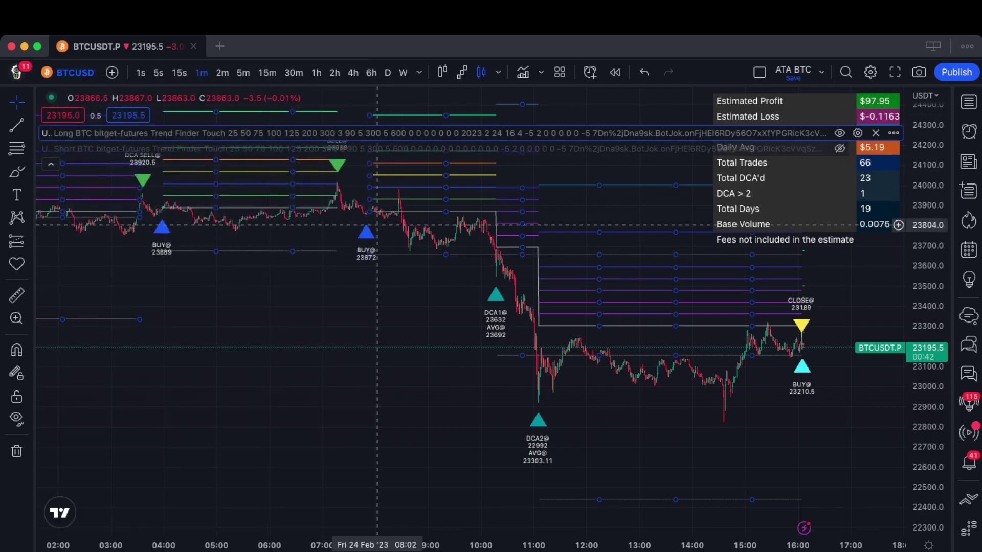